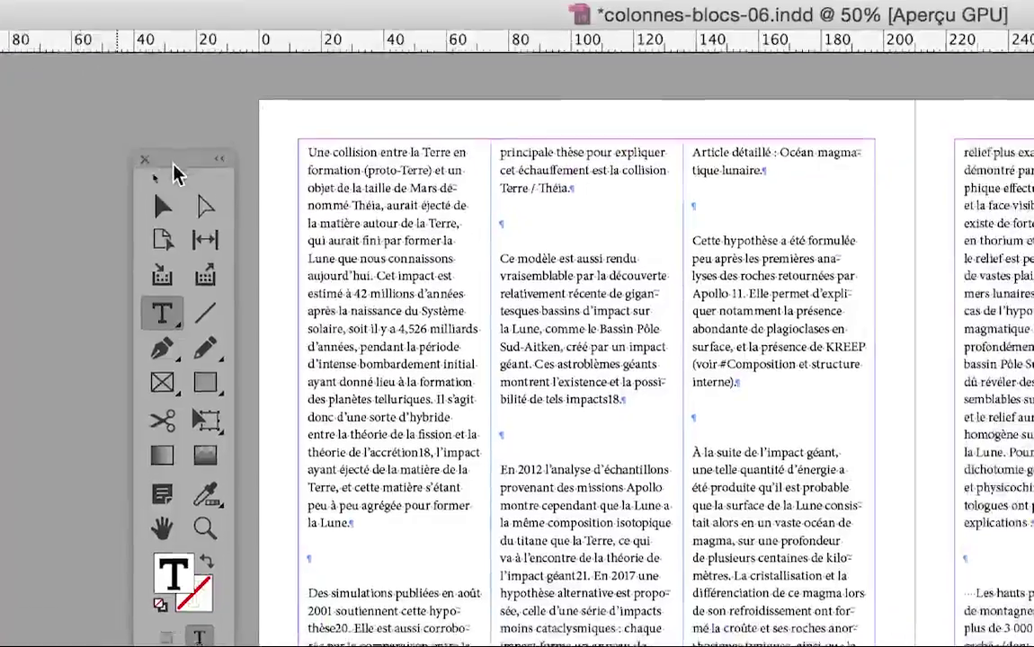
Show the paragraph styles and check which style is applied to the body text on pages 4-5.
{"action": "left_click", "coordinate": [244, 14]}
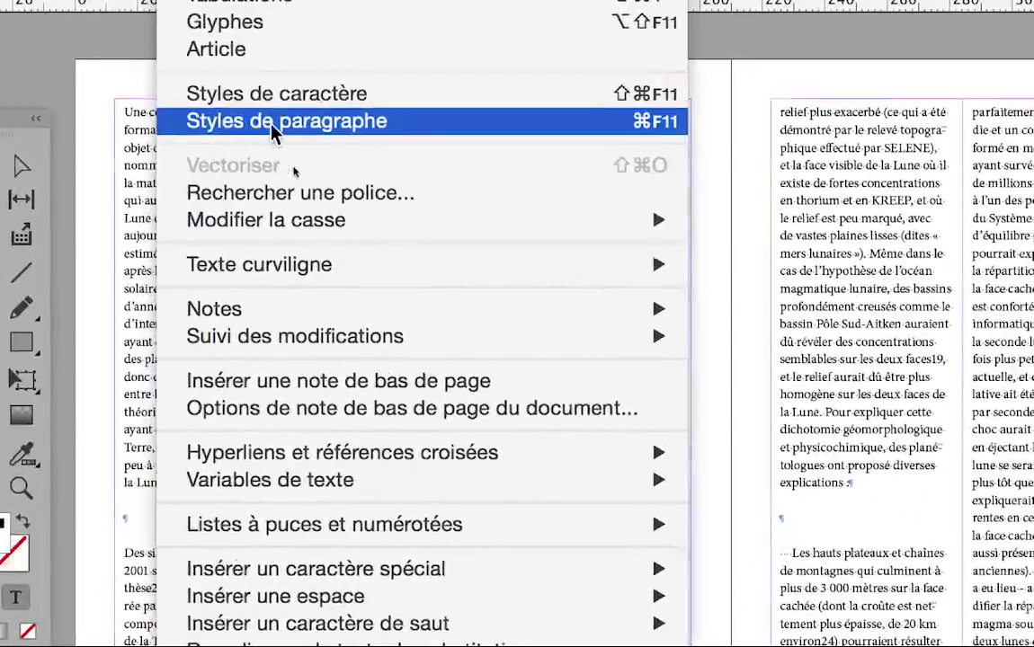
{"action": "left_click", "coordinate": [304, 325]}
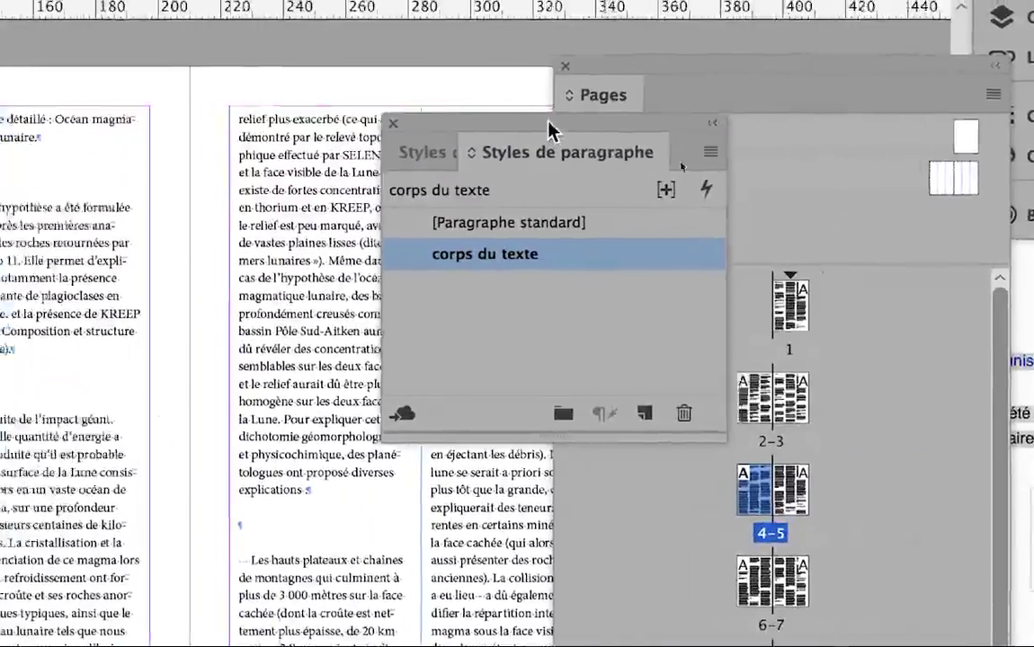
{"action": "left_click_drag", "start_coordinate": [964, 102], "coordinate": [438, 50]}
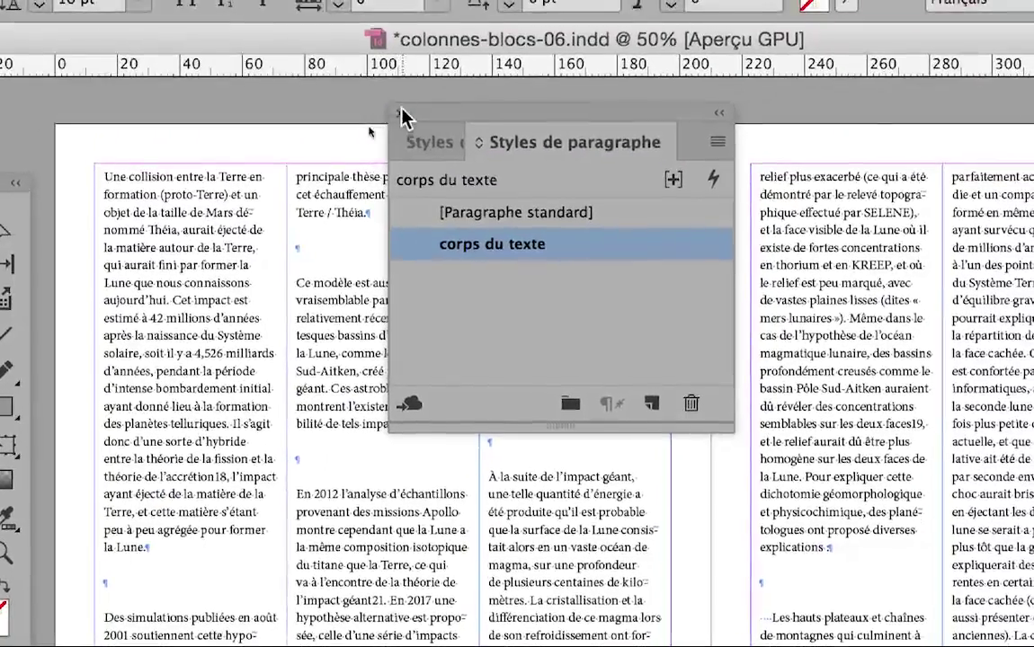
{"action": "left_click", "coordinate": [404, 95]}
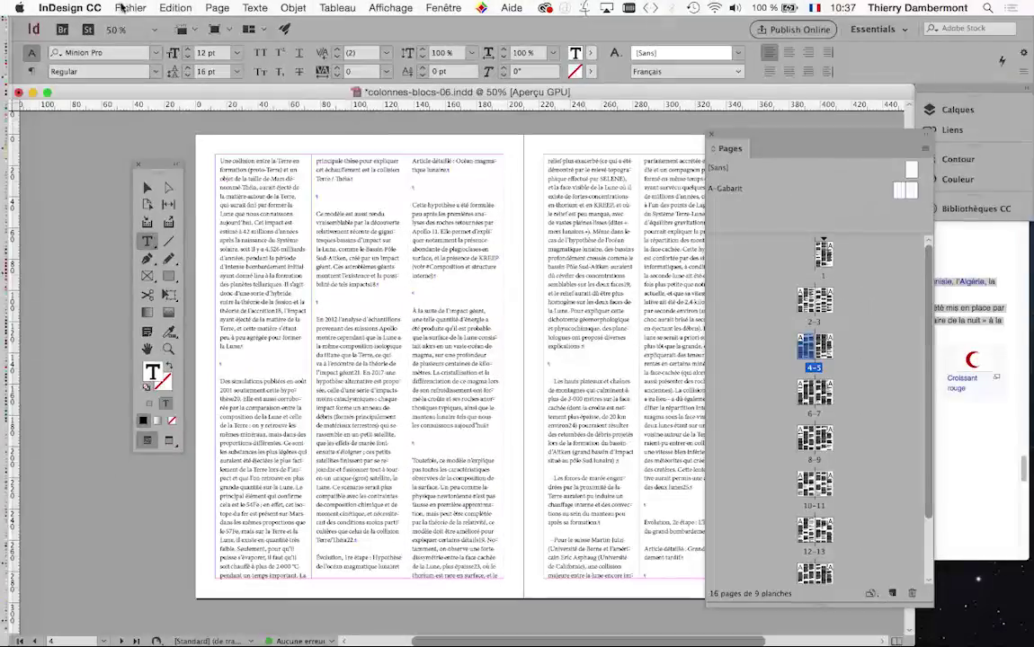
Save the document as a new version named colonnes-blocs-07.indd in the ID initiation JOUR 4 folder.
{"action": "left_click", "coordinate": [128, 7]}
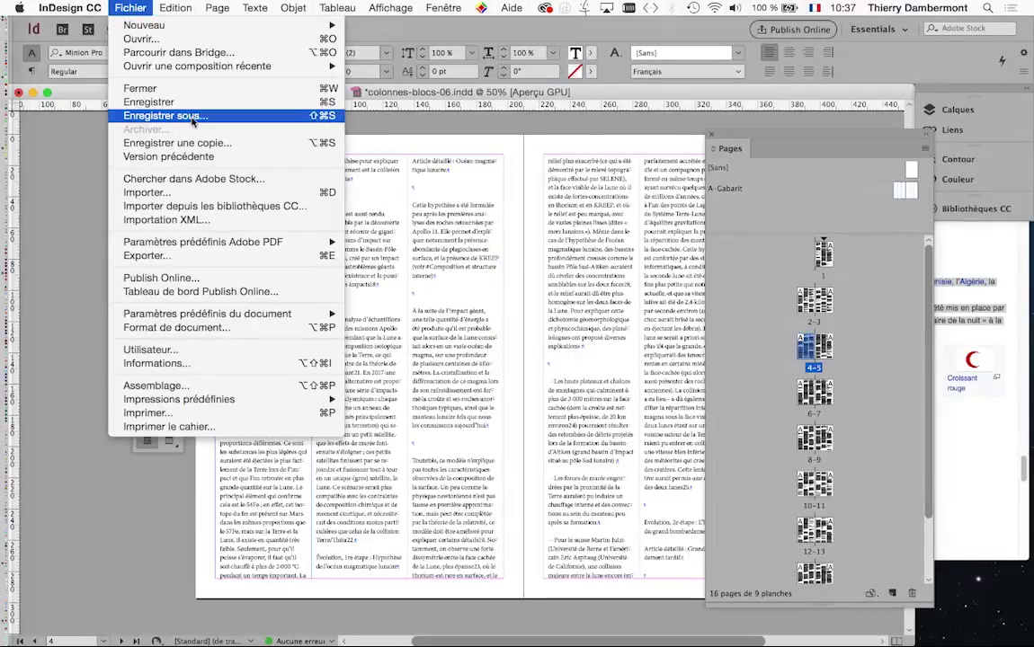
{"action": "left_click", "coordinate": [175, 105]}
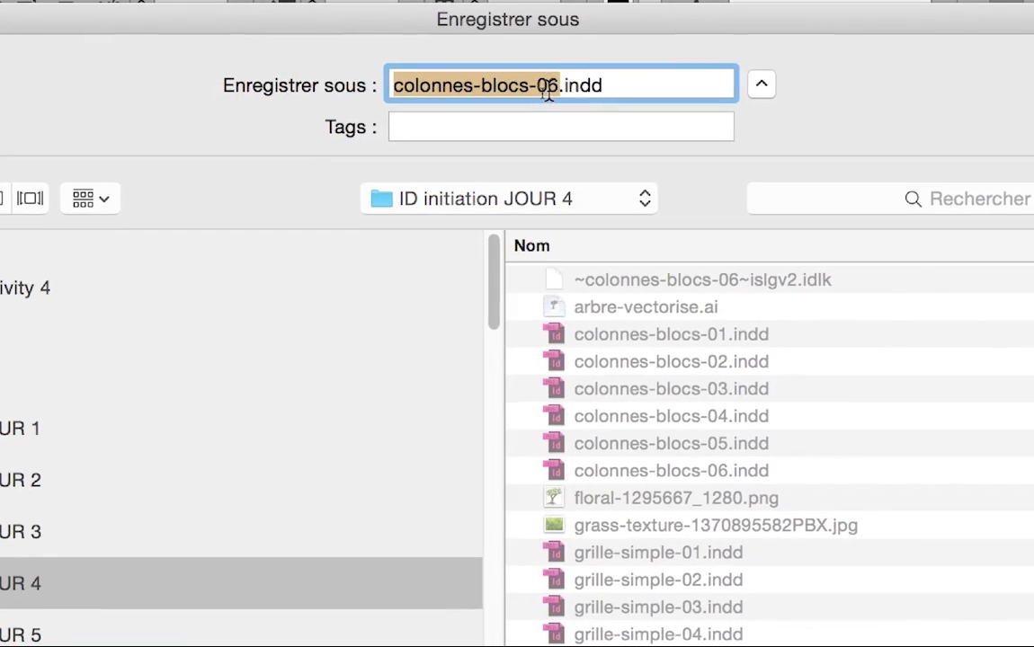
{"action": "left_click", "coordinate": [553, 93]}
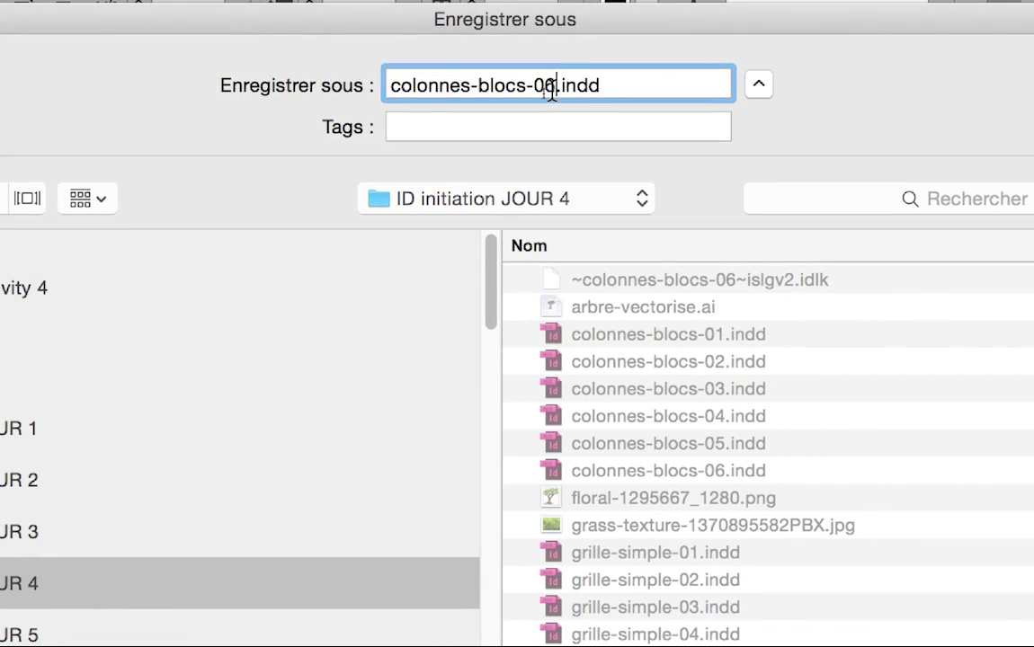
{"action": "key", "text": "BackSpace"}
{"action": "type", "text": "7"}
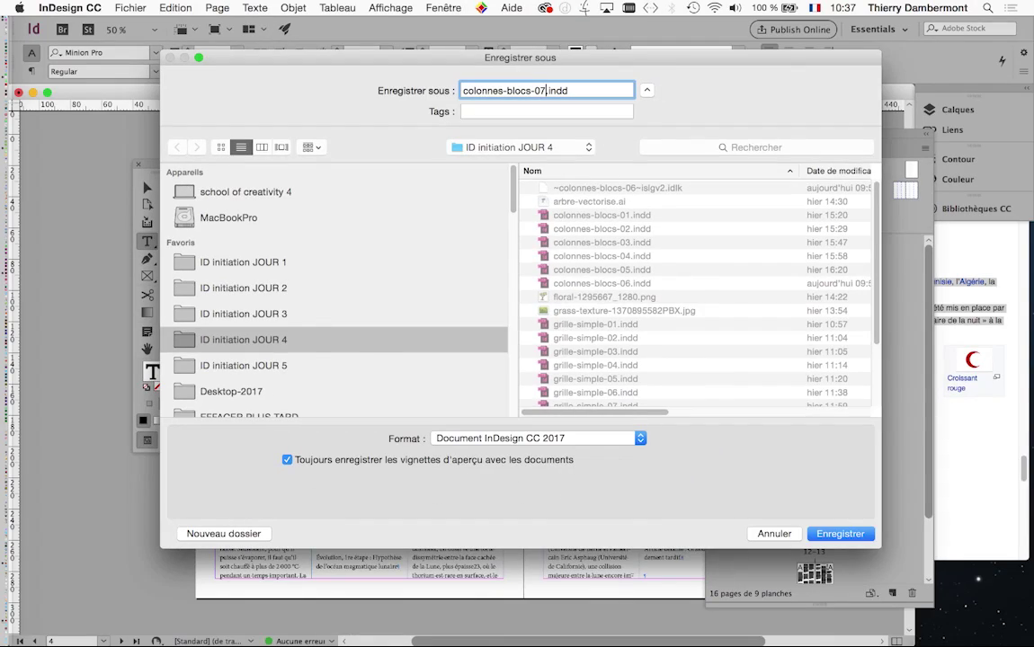
{"action": "key", "text": "Return"}
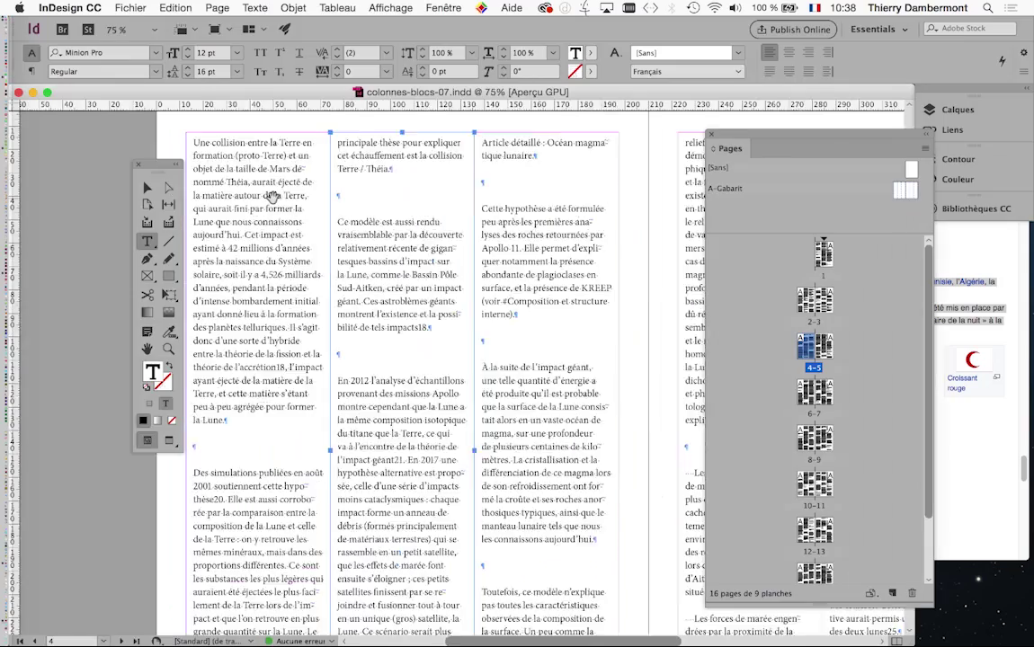
Check the paragraph formatting settings of the page 4 paragraph ending in "former la Lune.".
{"action": "key", "text": "super+1"}
{"action": "left_click_drag", "start_coordinate": [157, 165], "coordinate": [98, 153]}
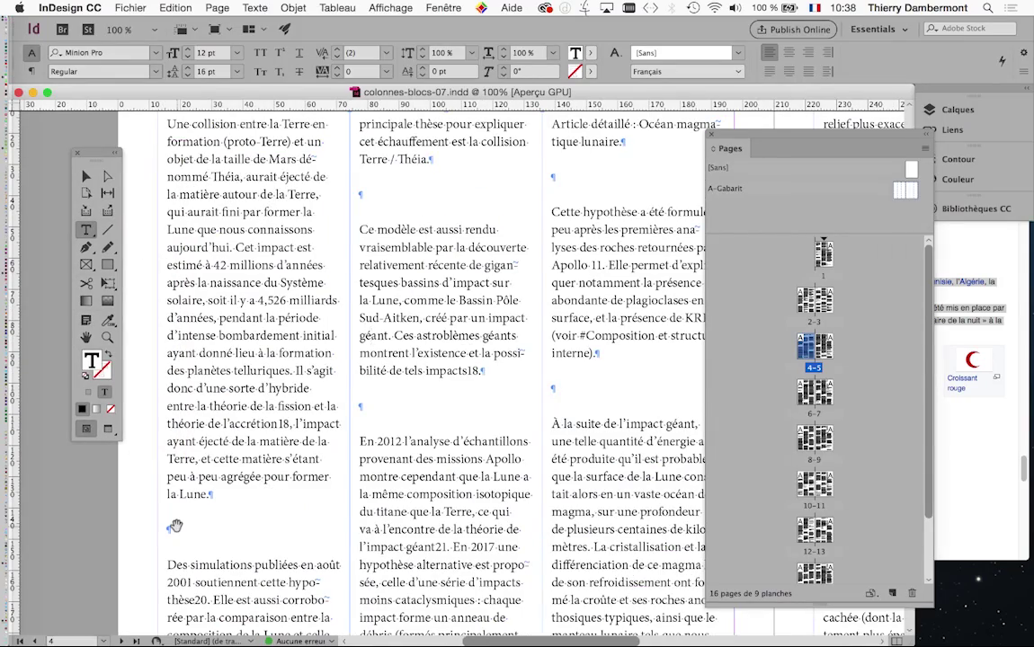
{"action": "scroll", "coordinate": [175, 526], "scroll_direction": "up", "scroll_amount": 1}
{"action": "left_click_drag", "start_coordinate": [184, 533], "coordinate": [197, 353]}
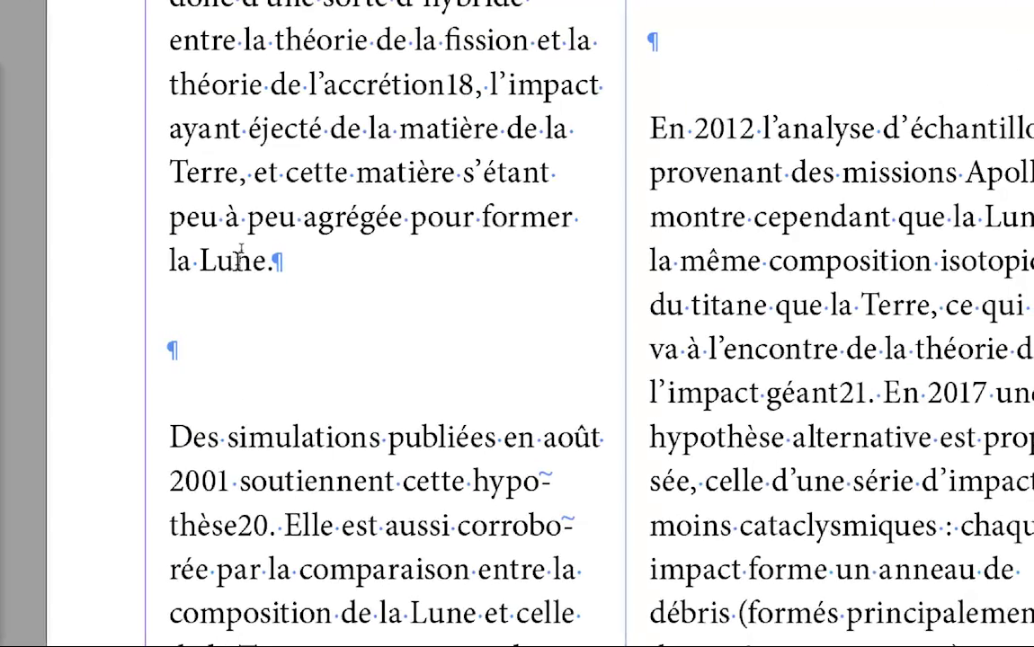
{"action": "left_click", "coordinate": [254, 193]}
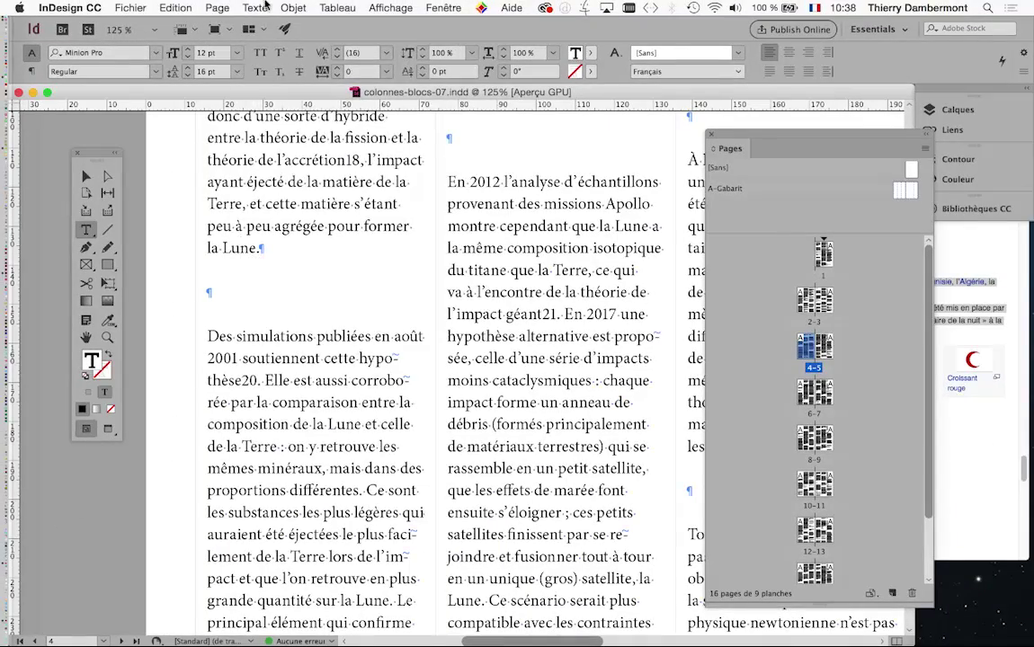
{"action": "left_click", "coordinate": [256, 7]}
{"action": "left_click", "coordinate": [360, 141]}
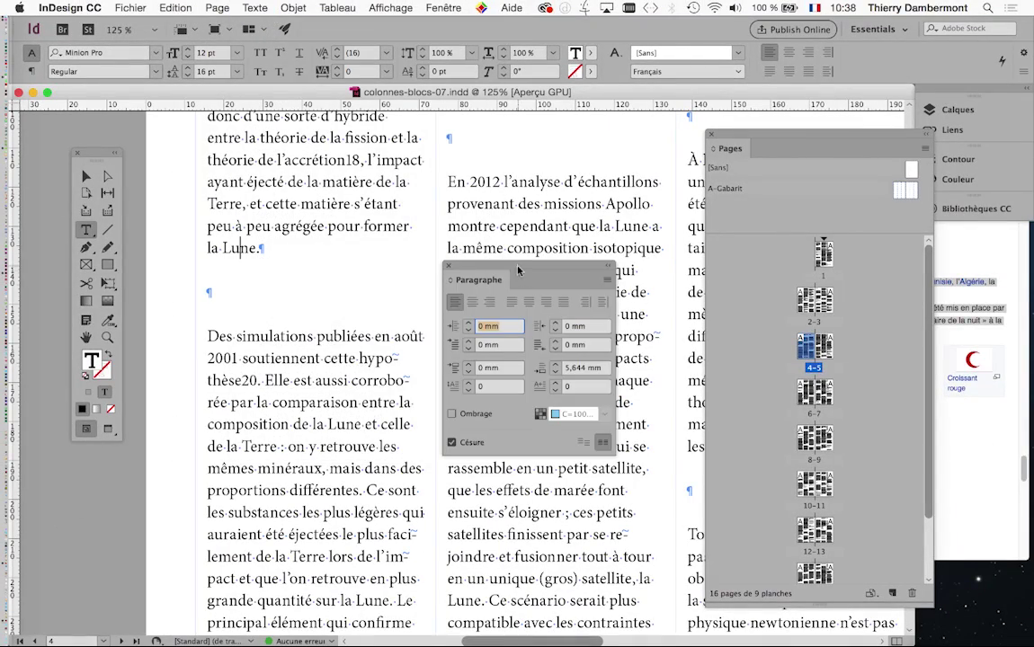
{"action": "left_click_drag", "start_coordinate": [518, 271], "coordinate": [366, 232]}
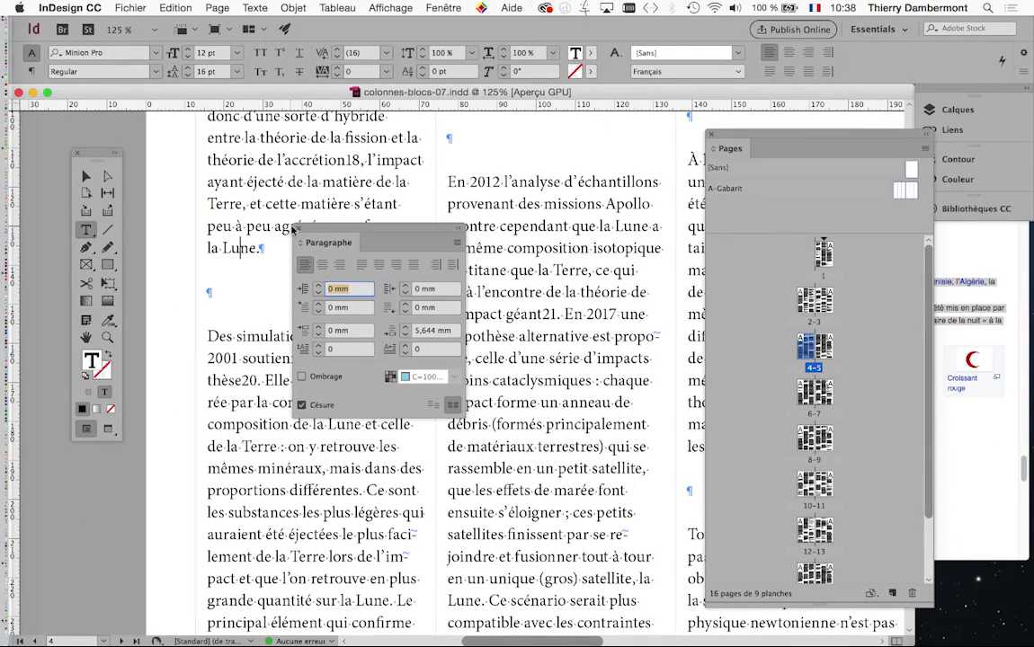
{"action": "left_click", "coordinate": [296, 230]}
Inspect the indent and spacing settings of the "corps du texte" paragraph style, including its space after.
{"action": "left_click", "coordinate": [247, 7]}
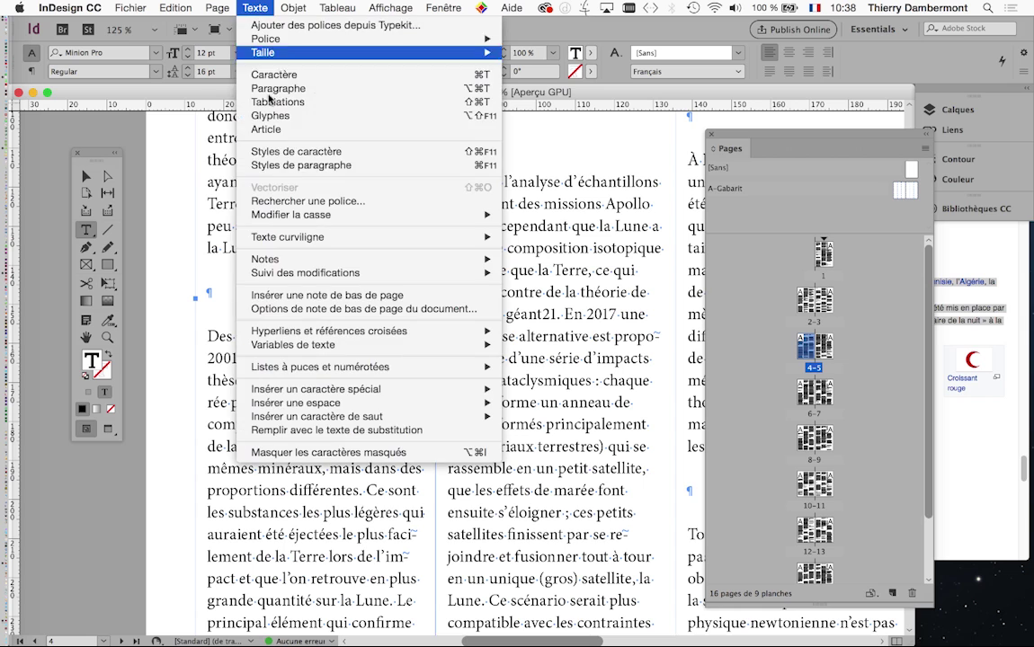
{"action": "left_click", "coordinate": [315, 162]}
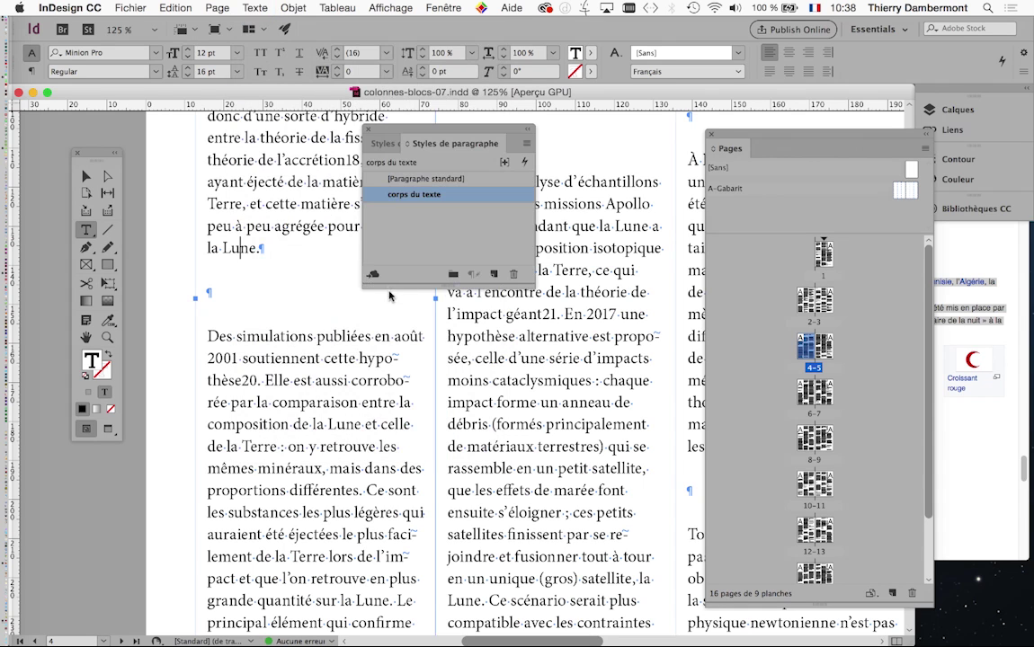
{"action": "double_click", "coordinate": [469, 198]}
{"action": "left_click", "coordinate": [688, 529]}
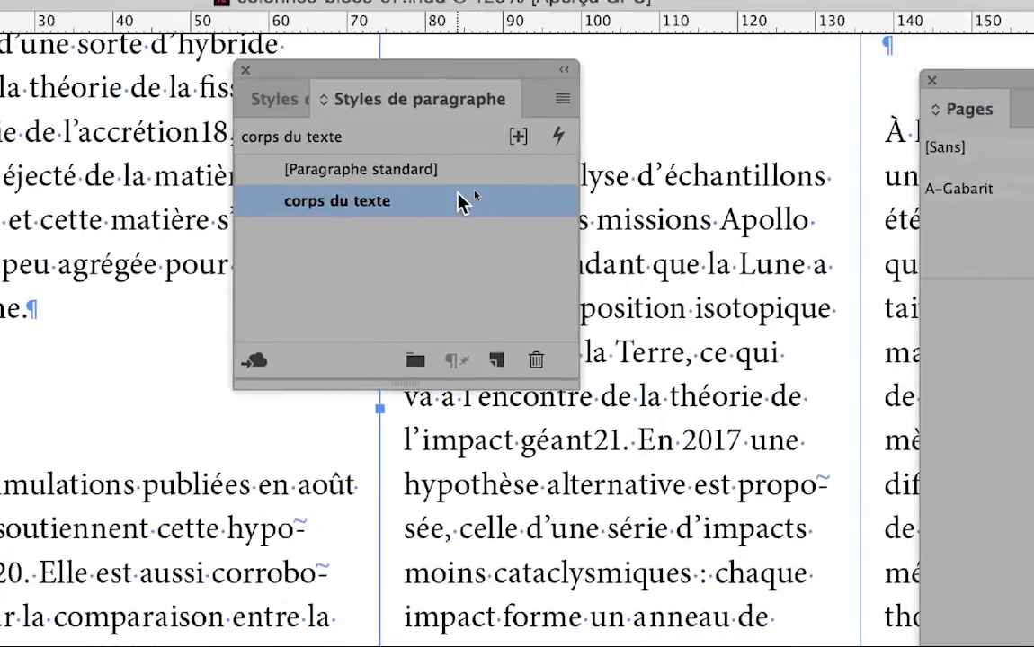
{"action": "double_click", "coordinate": [504, 197]}
{"action": "left_click", "coordinate": [83, 161]}
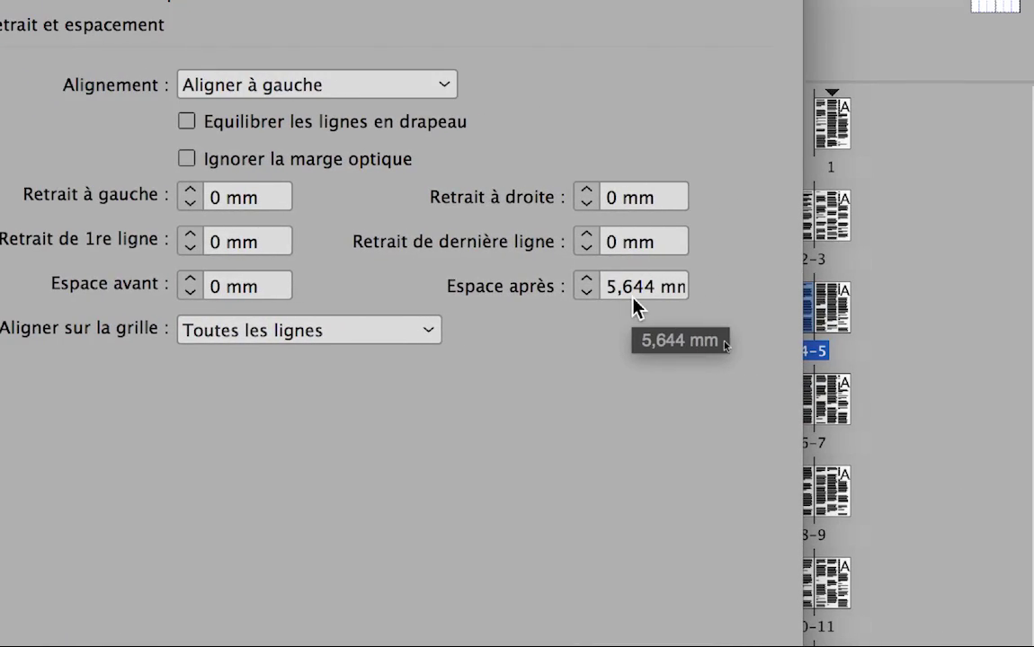
{"action": "left_click", "coordinate": [608, 495]}
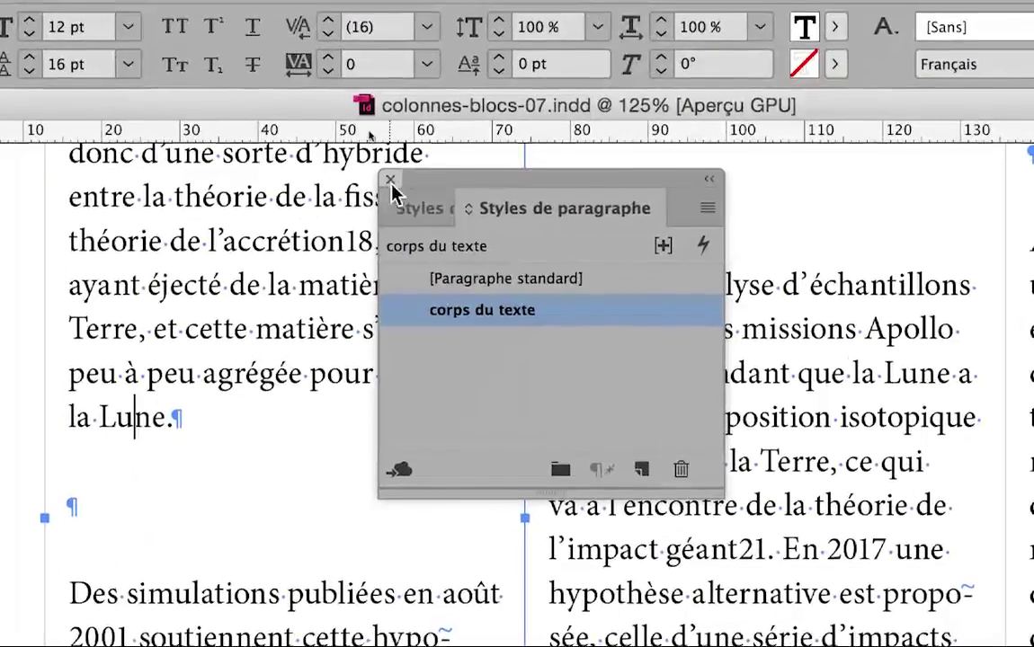
{"action": "left_click", "coordinate": [552, 3]}
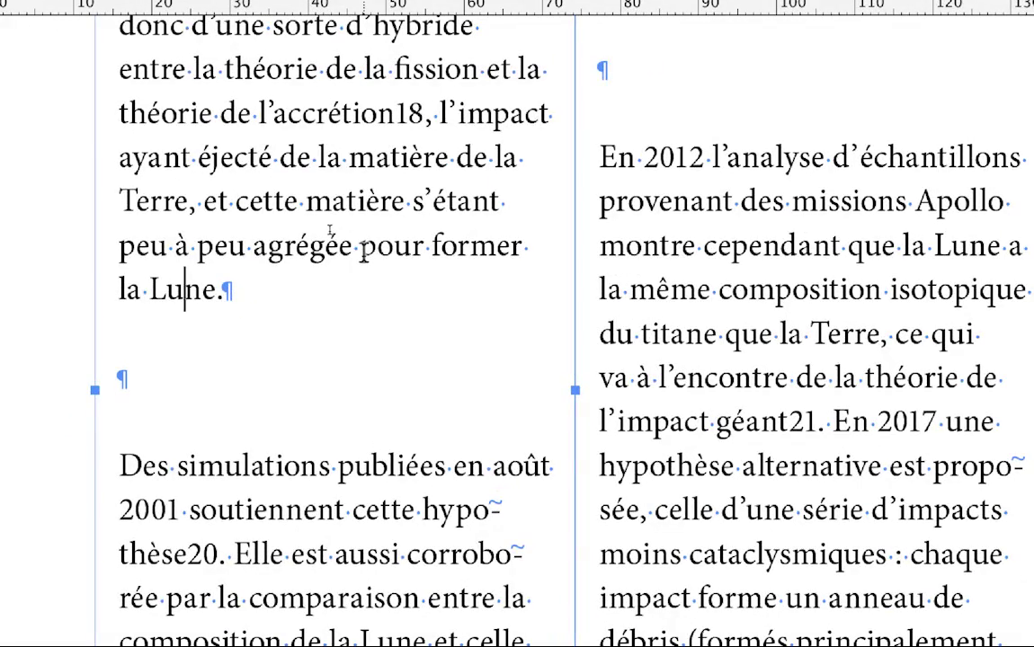
Examine the empty paragraphs between the text blocks in the first column of page 1.
{"action": "left_click_drag", "start_coordinate": [330, 232], "coordinate": [362, 254]}
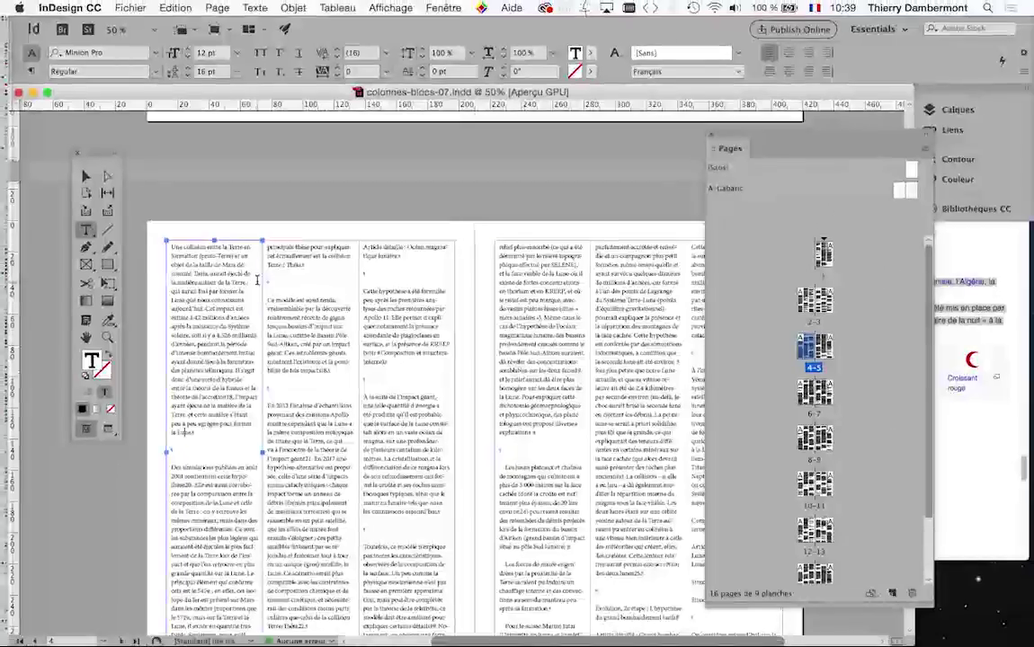
{"action": "left_click_drag", "start_coordinate": [453, 371], "coordinate": [453, 370]}
{"action": "scroll", "coordinate": [282, 326], "scroll_direction": "up", "scroll_amount": 3}
{"action": "scroll", "coordinate": [310, 337], "scroll_direction": "down", "scroll_amount": 1}
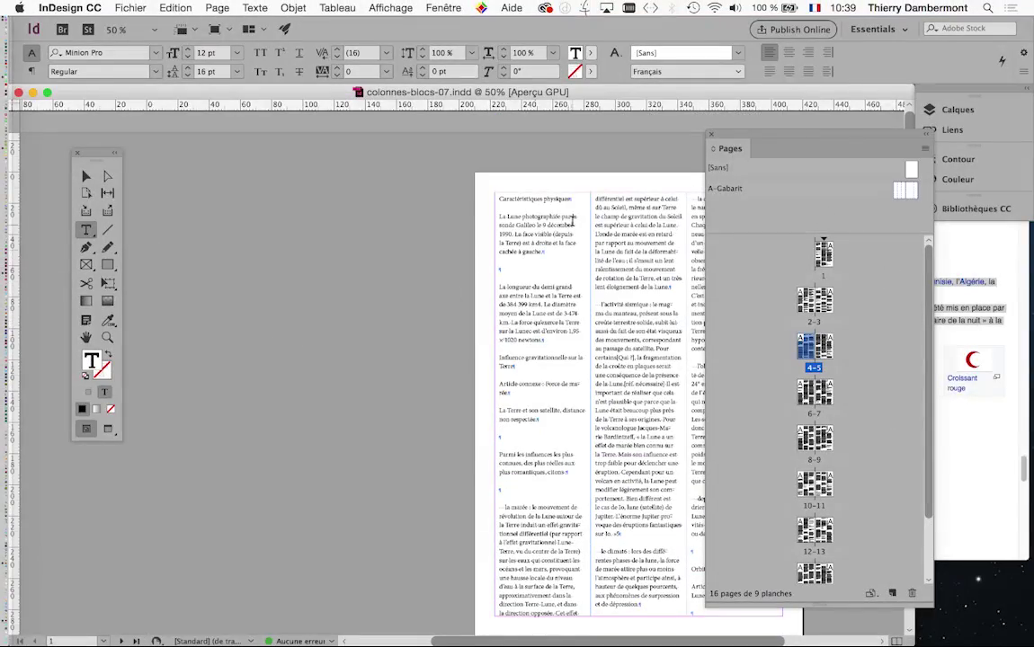
{"action": "left_click_drag", "start_coordinate": [552, 245], "coordinate": [329, 201]}
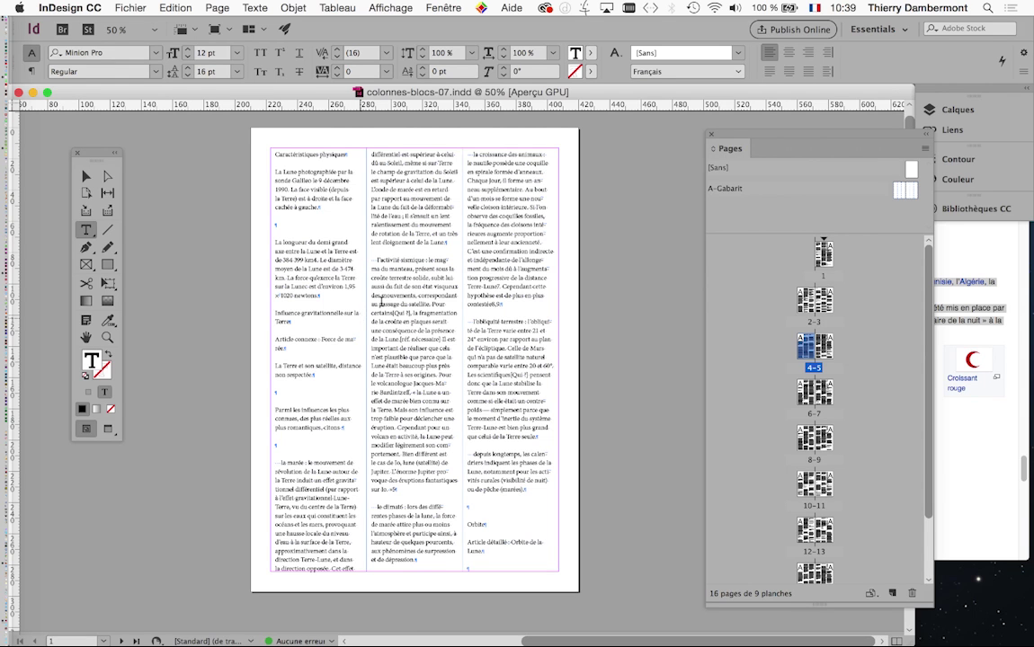
{"action": "scroll", "coordinate": [299, 245], "scroll_direction": "up", "scroll_amount": 1}
{"action": "scroll", "coordinate": [297, 240], "scroll_direction": "up", "scroll_amount": 1}
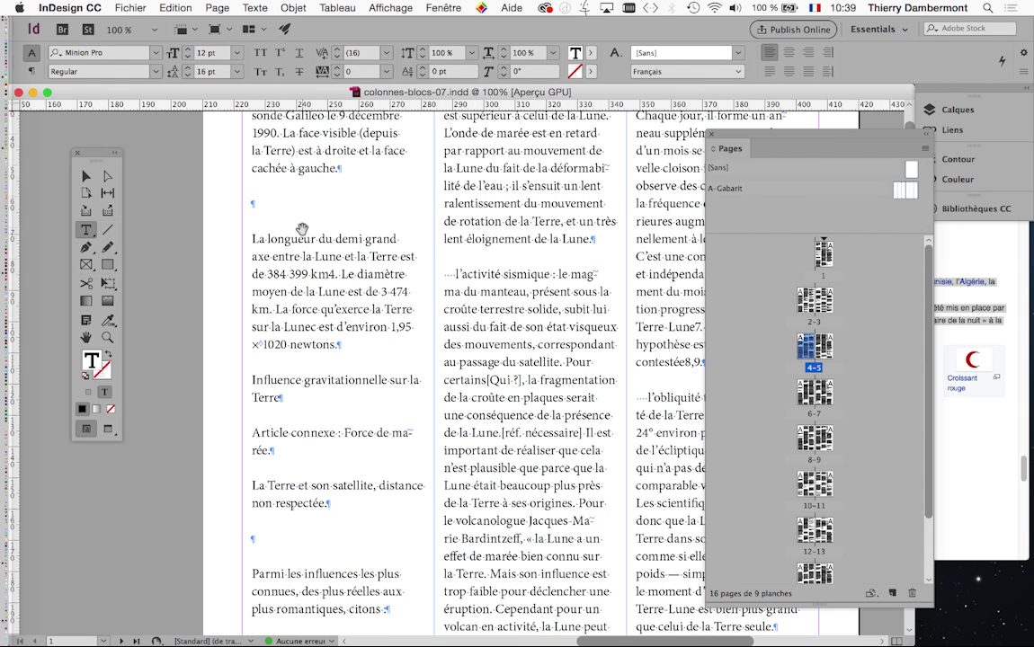
{"action": "scroll", "coordinate": [300, 227], "scroll_direction": "up", "scroll_amount": 1}
{"action": "scroll", "coordinate": [314, 311], "scroll_direction": "up", "scroll_amount": 2}
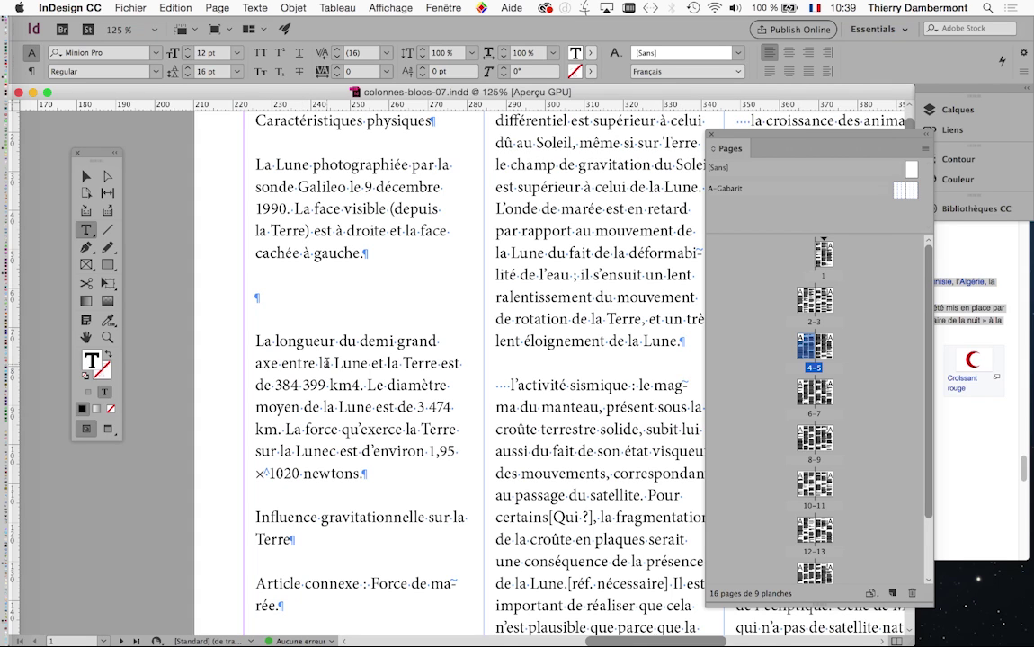
Open Find/Replace, hide the other applications' windows and place the dialog clear of the page thumbnails.
{"action": "left_click", "coordinate": [176, 8]}
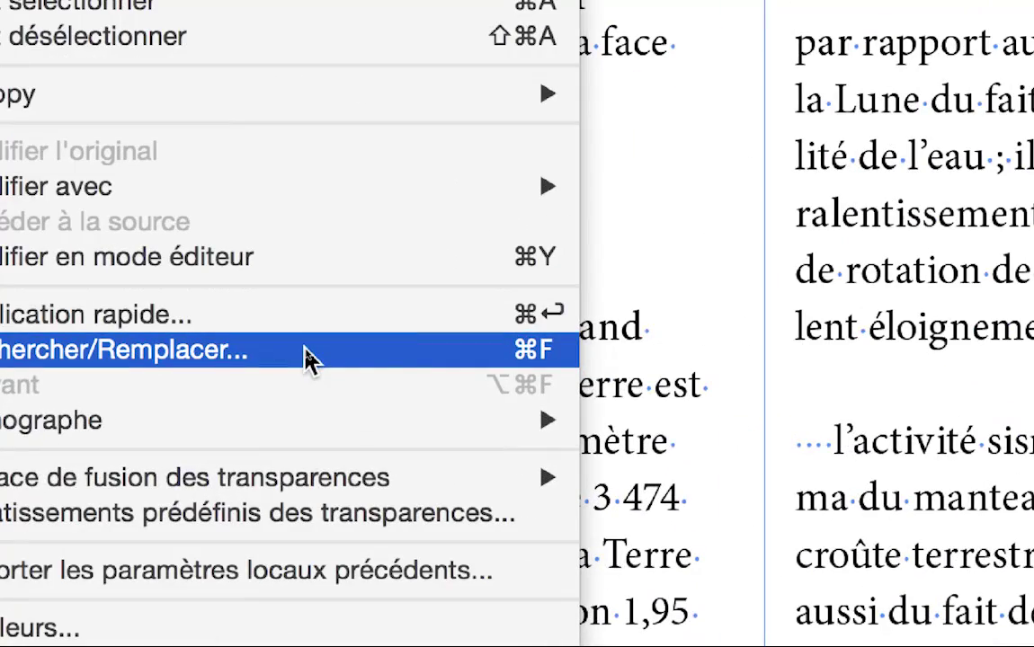
{"action": "left_click", "coordinate": [310, 360]}
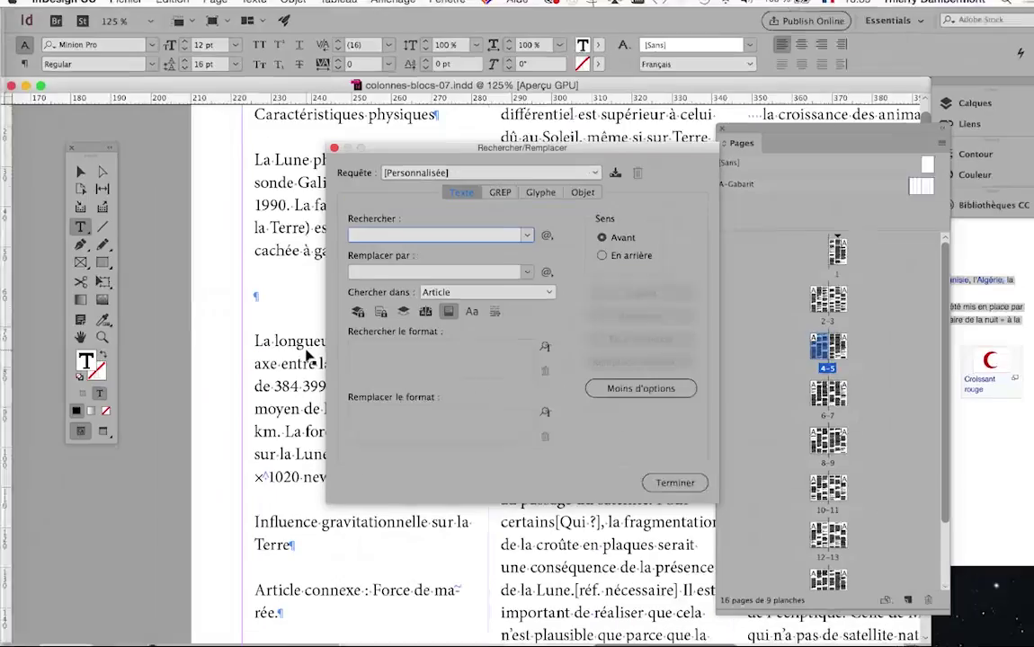
{"action": "left_click_drag", "start_coordinate": [467, 157], "coordinate": [699, 137]}
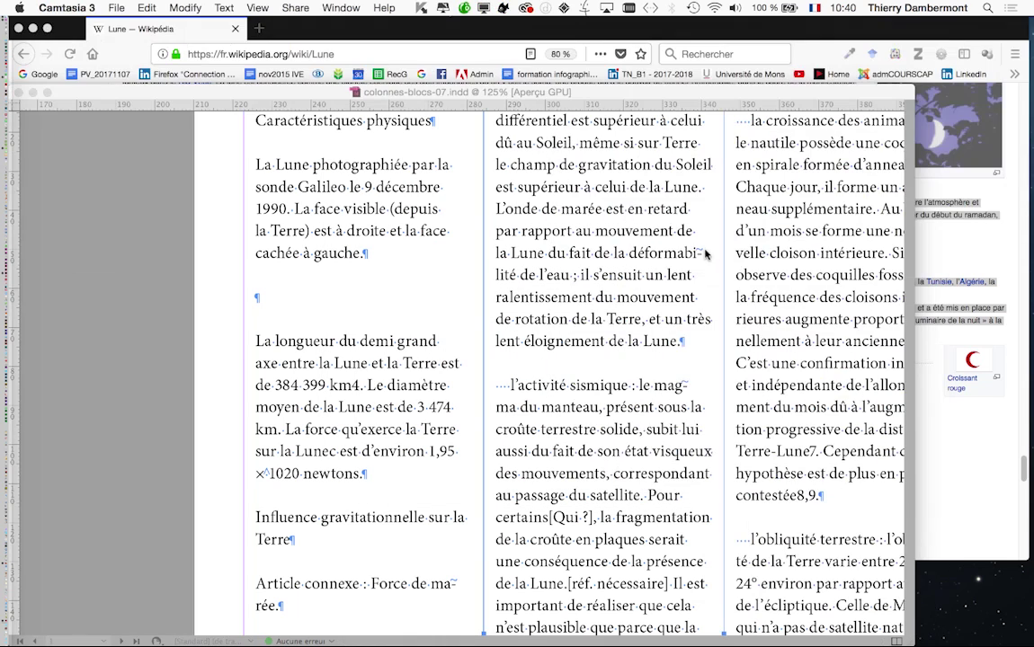
{"action": "left_click", "coordinate": [635, 298]}
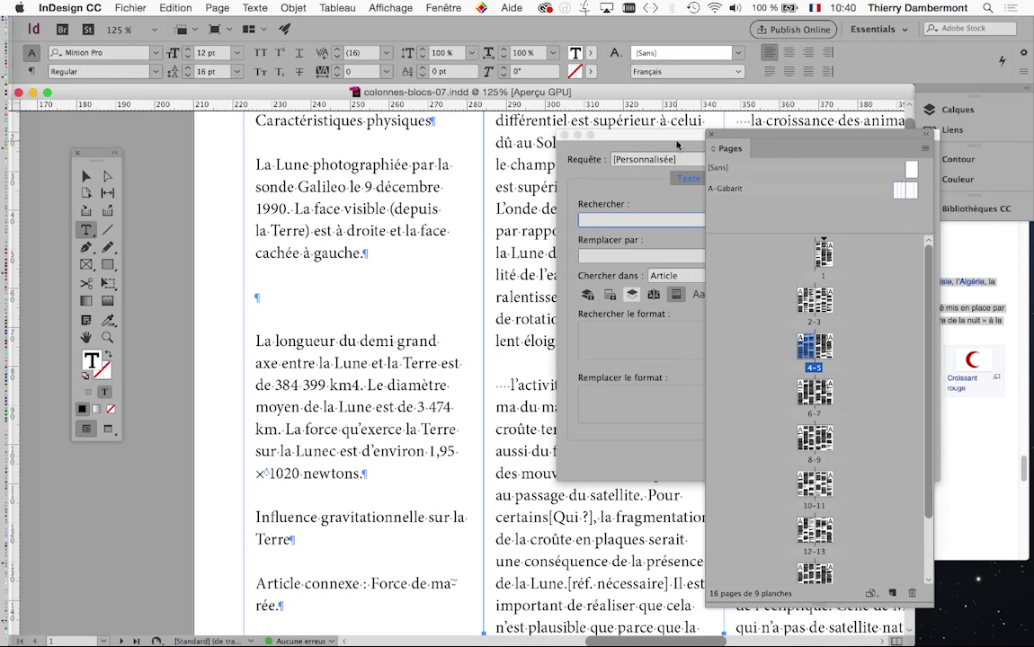
{"action": "key", "text": "super+alt+h"}
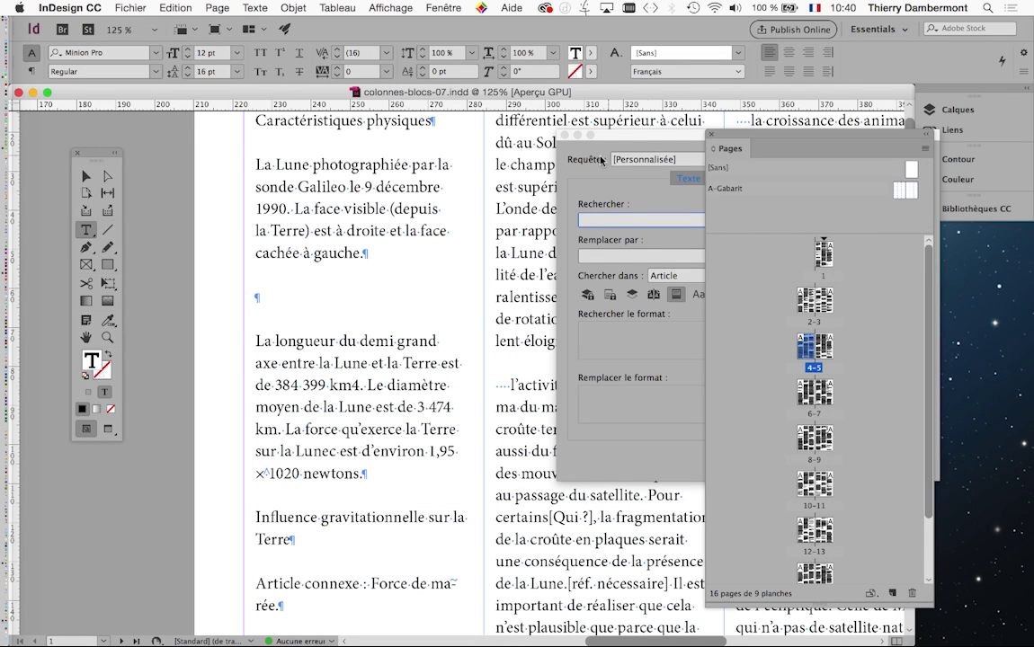
{"action": "left_click_drag", "start_coordinate": [658, 141], "coordinate": [289, 132]}
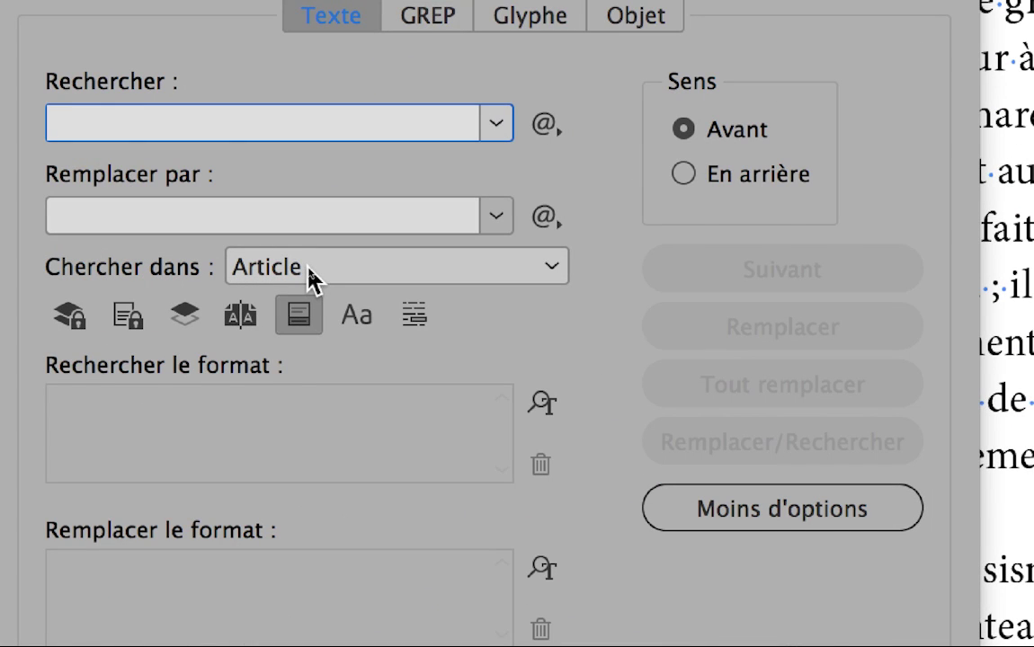
Set the Find/Replace search scope to the whole document and close the dialog.
{"action": "left_click", "coordinate": [309, 277]}
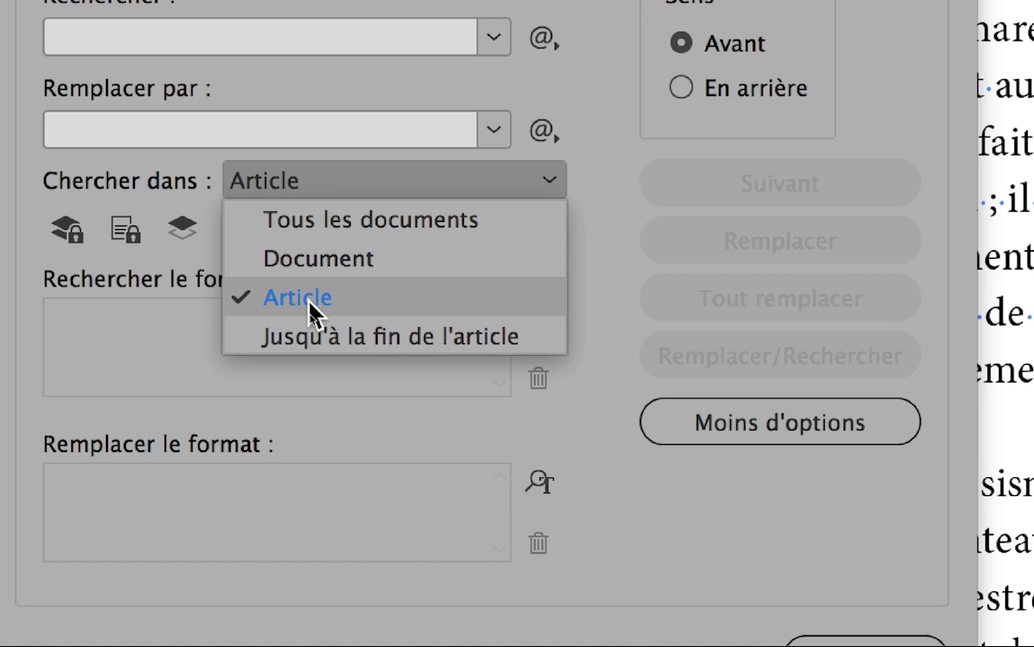
{"action": "left_click", "coordinate": [418, 281]}
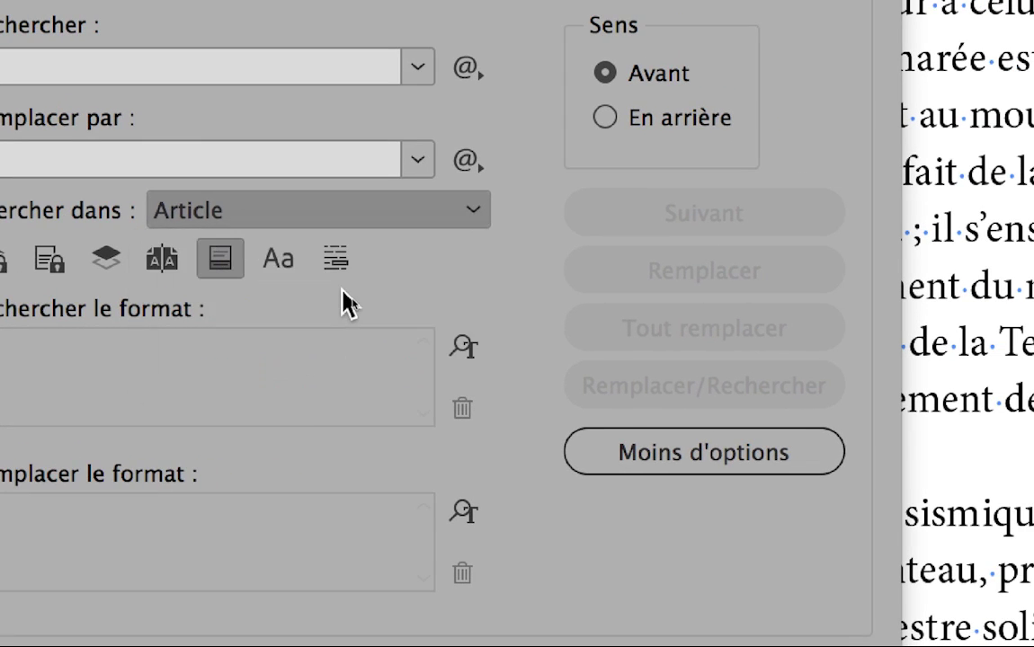
{"action": "left_click", "coordinate": [332, 210]}
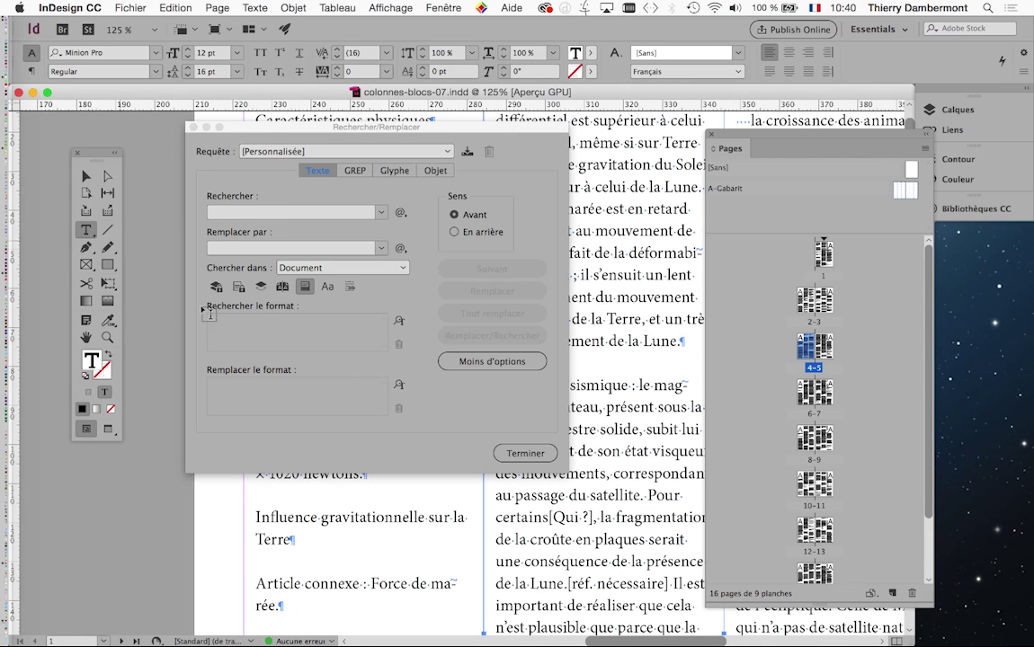
{"action": "left_click", "coordinate": [527, 454]}
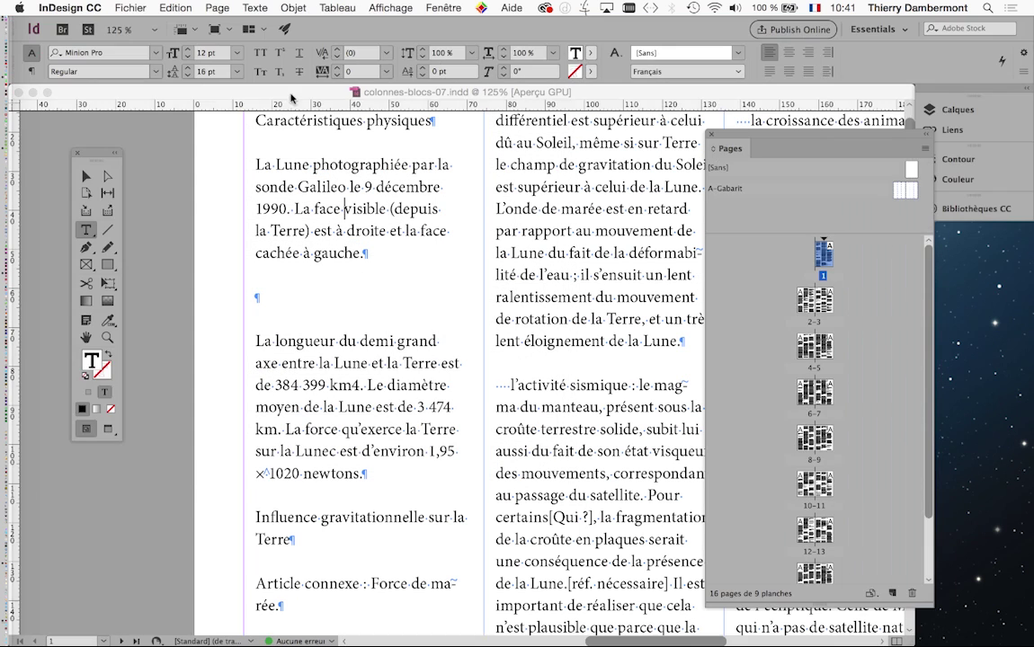
Reopen Find/Replace and review the search scope choices, trying Article before setting the scope back to Document.
{"action": "left_click", "coordinate": [175, 8]}
{"action": "left_click", "coordinate": [175, 8]}
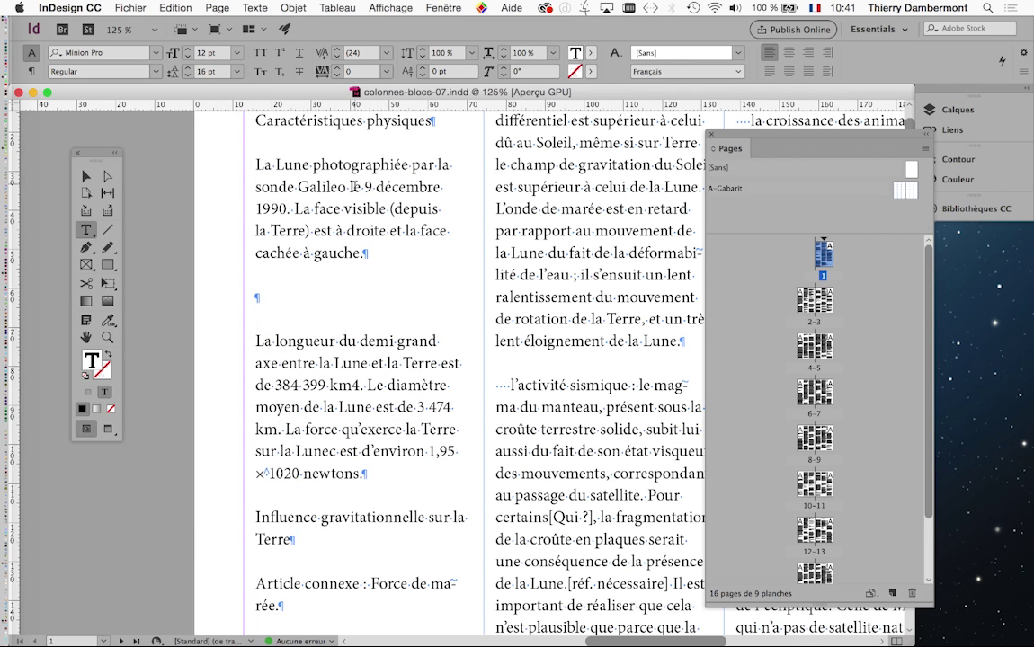
{"action": "left_click", "coordinate": [171, 8]}
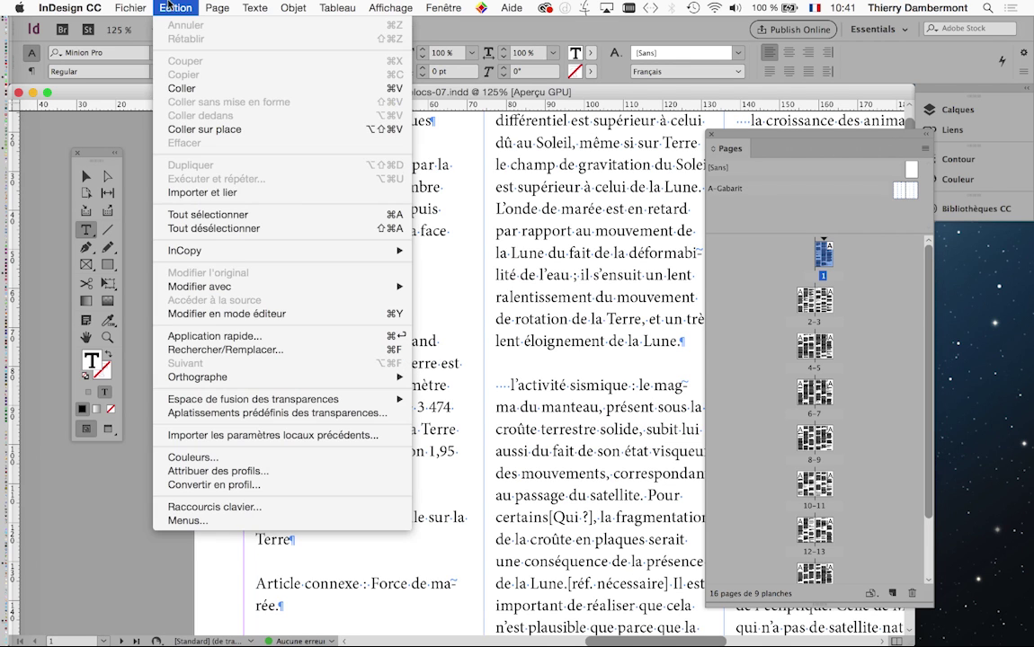
{"action": "left_click", "coordinate": [225, 350]}
{"action": "left_click", "coordinate": [315, 267]}
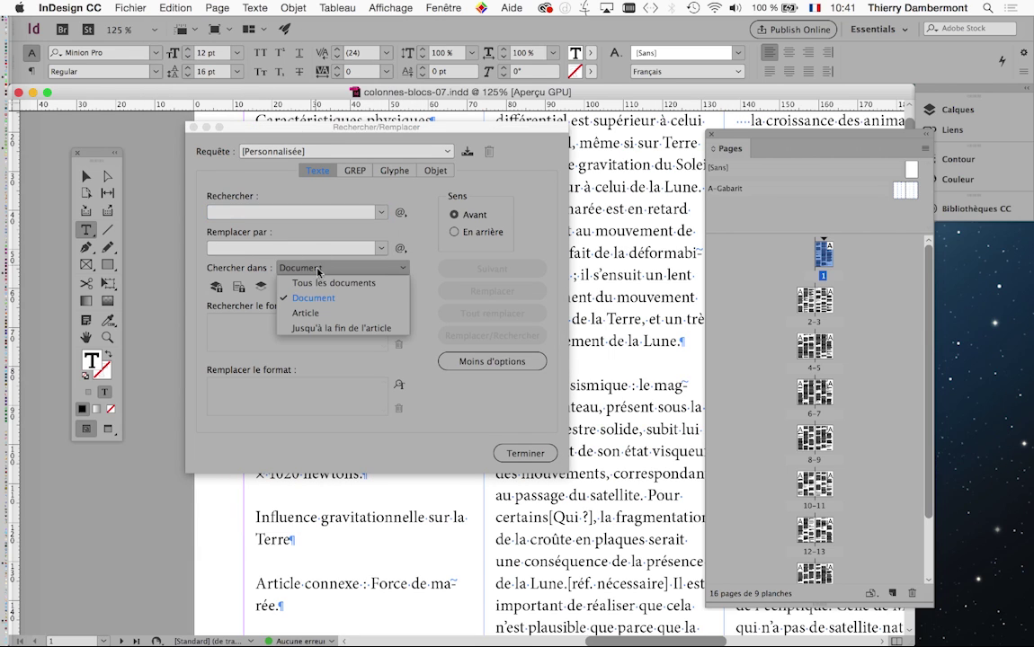
{"action": "left_click", "coordinate": [302, 308]}
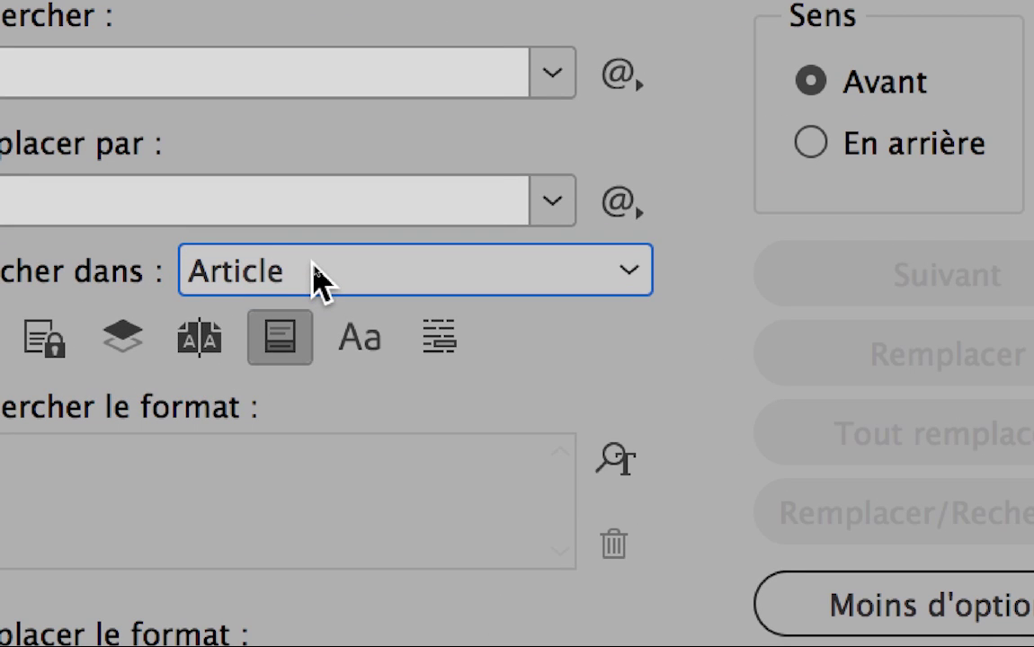
{"action": "left_click", "coordinate": [313, 263]}
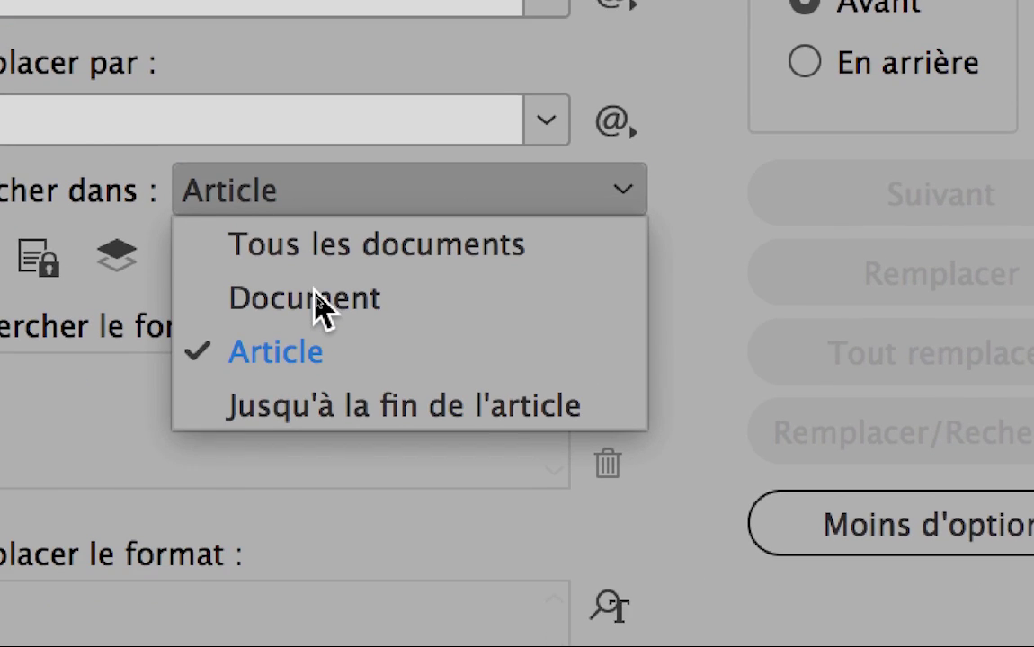
{"action": "left_click", "coordinate": [392, 299]}
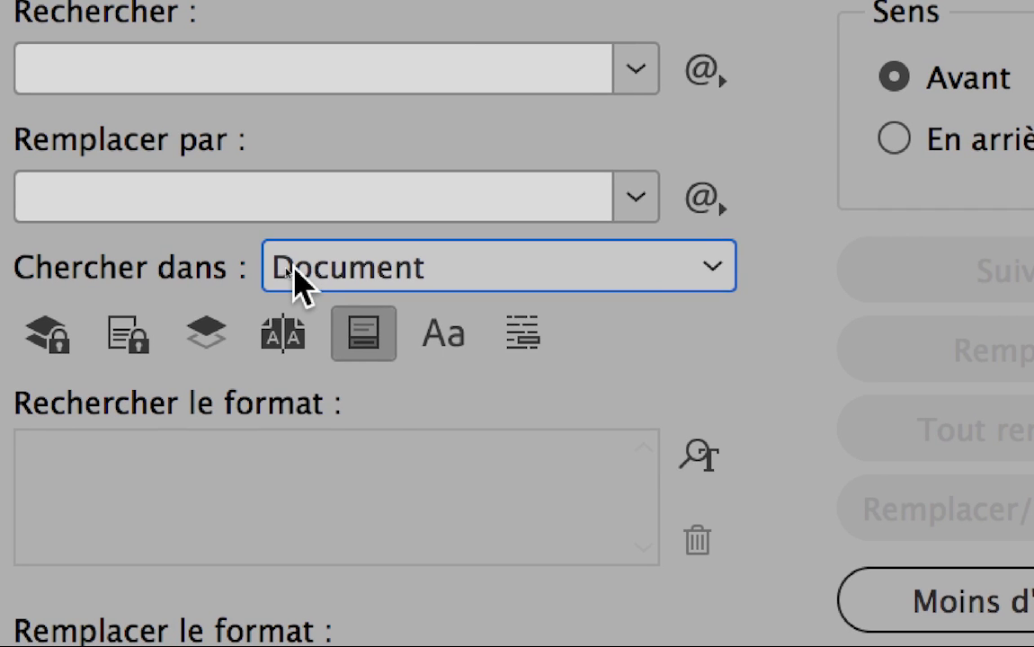
{"action": "left_click", "coordinate": [295, 270]}
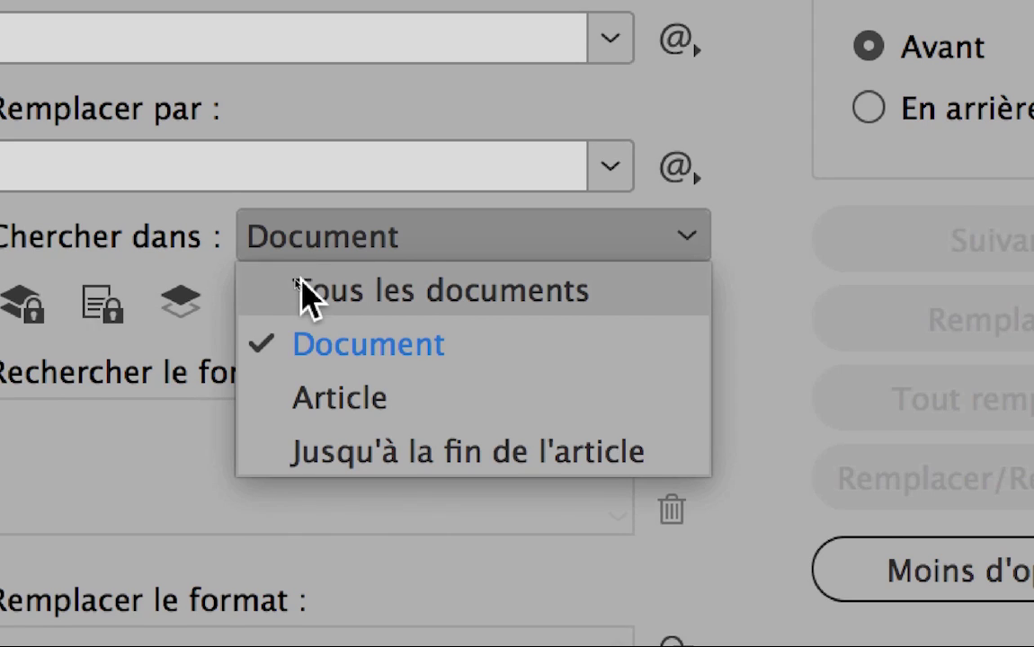
{"action": "left_click", "coordinate": [297, 272]}
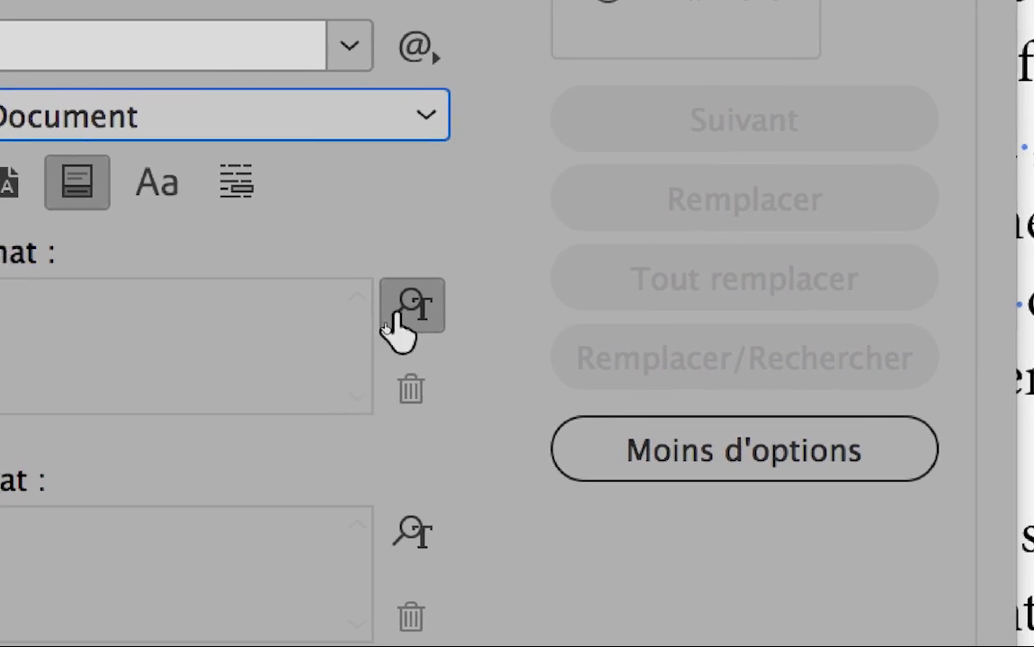
Inspect the character and paragraph style options for the format to find, and leave them without applying any.
{"action": "left_click", "coordinate": [425, 286]}
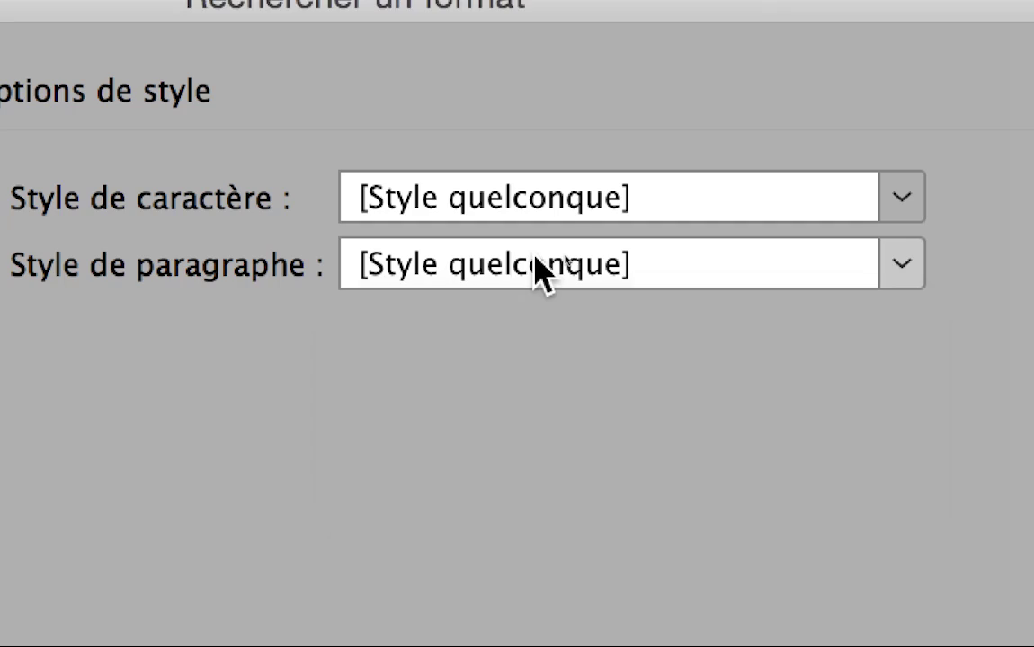
{"action": "left_click", "coordinate": [980, 181]}
{"action": "left_click", "coordinate": [536, 258]}
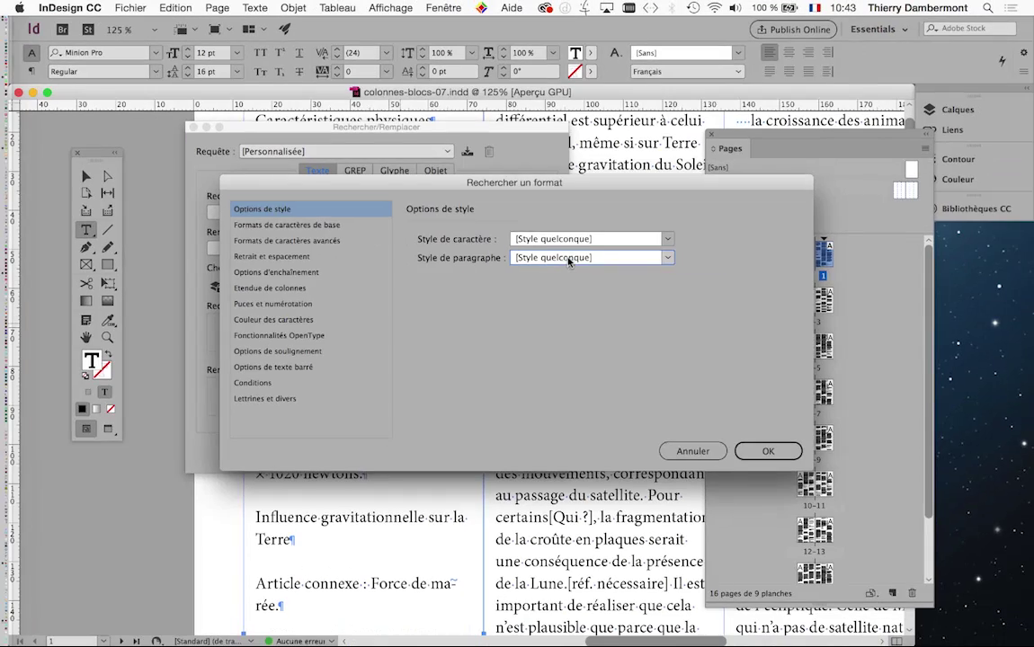
{"action": "left_click", "coordinate": [692, 450]}
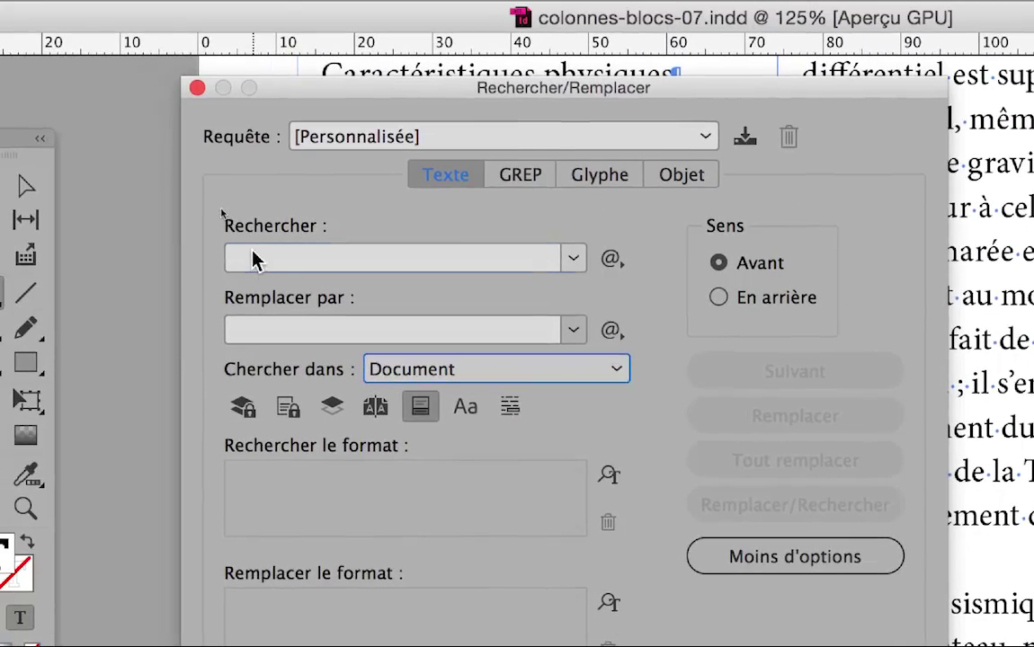
Set the text to find to two consecutive end-of-paragraph special characters (^p^p).
{"action": "left_click", "coordinate": [154, 191]}
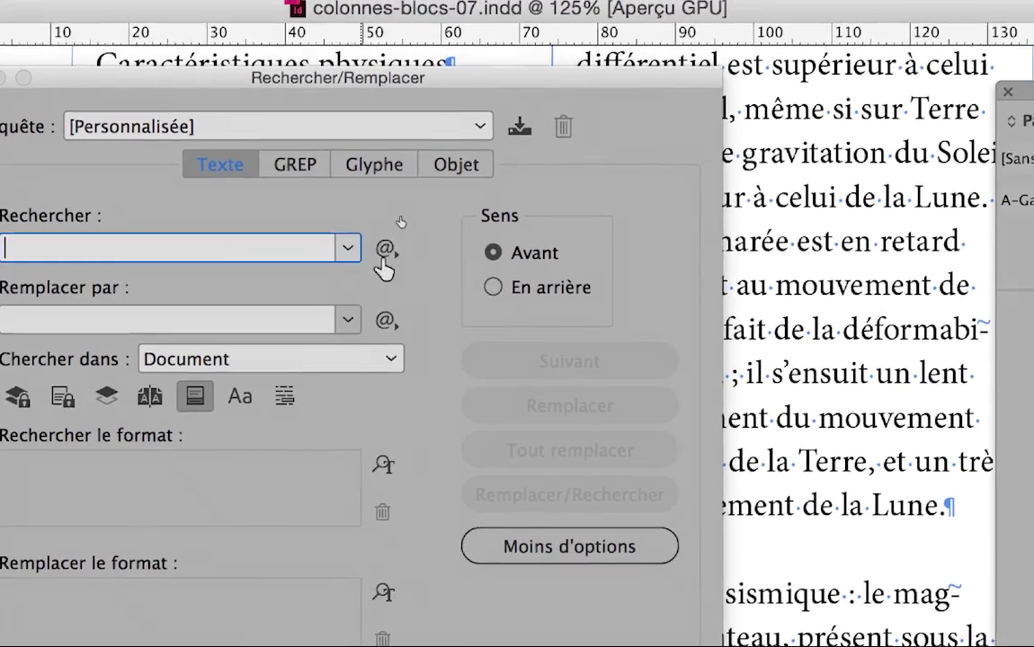
{"action": "left_click", "coordinate": [382, 252]}
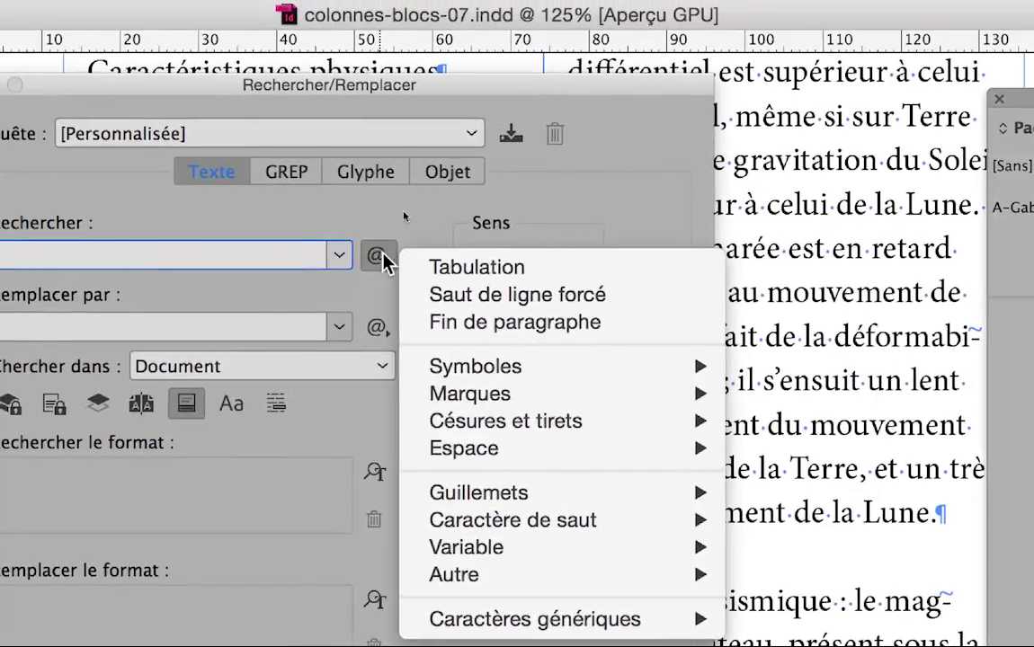
{"action": "left_click", "coordinate": [513, 246]}
{"action": "left_click", "coordinate": [382, 259]}
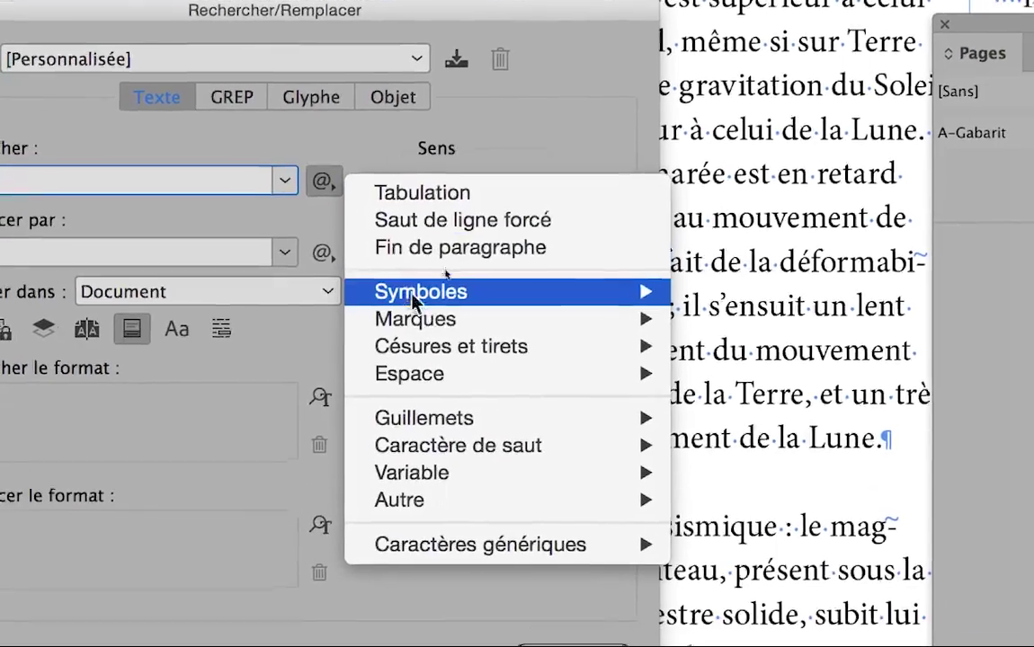
{"action": "mouse_move", "coordinate": [466, 373]}
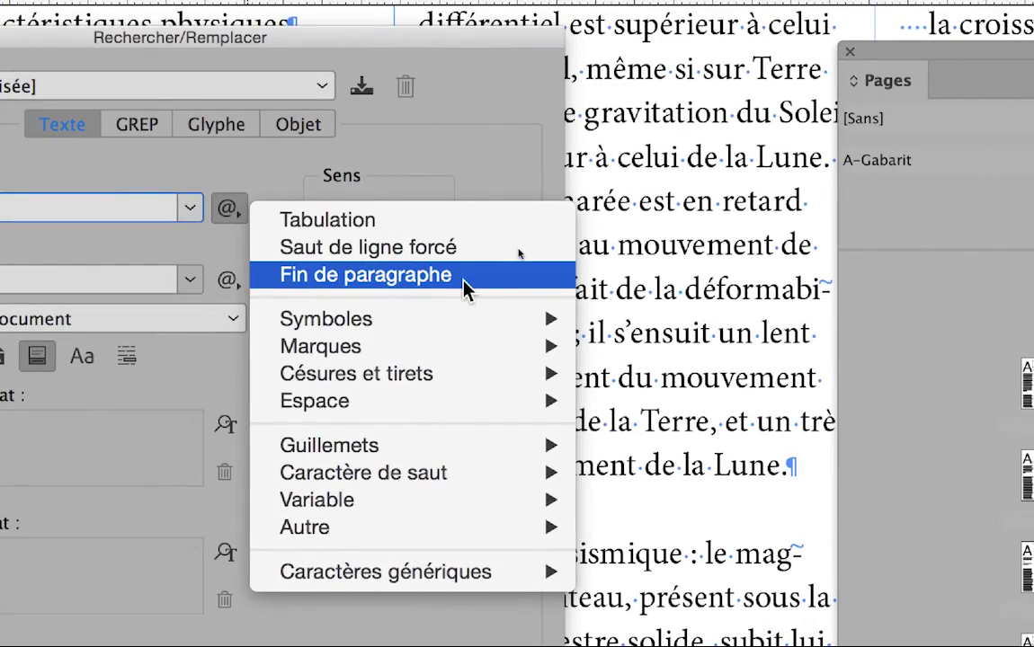
{"action": "left_click", "coordinate": [464, 277]}
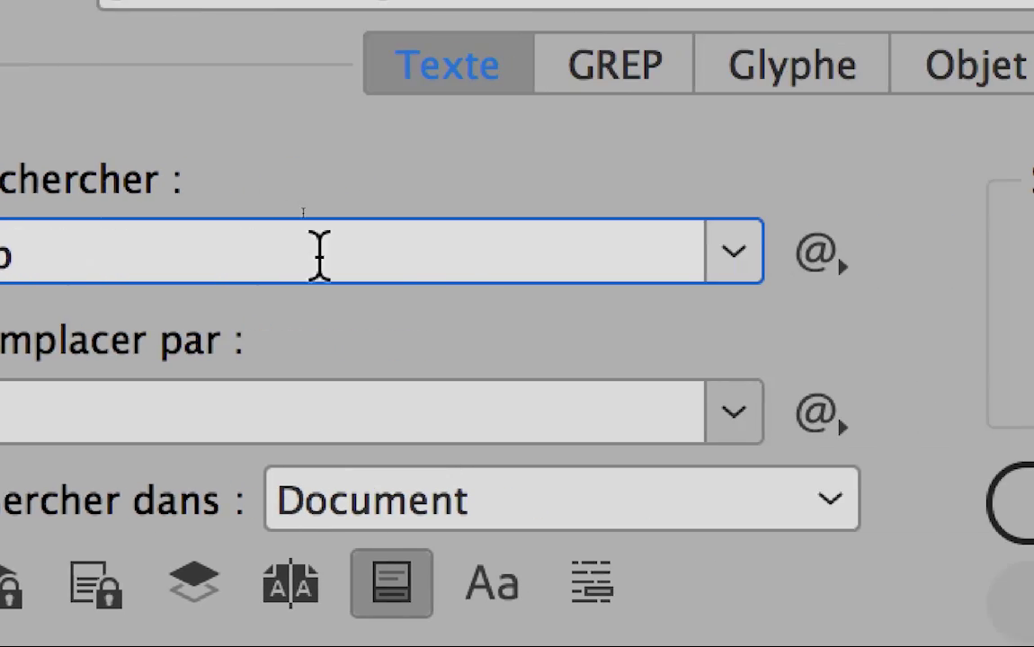
{"action": "left_click", "coordinate": [818, 253]}
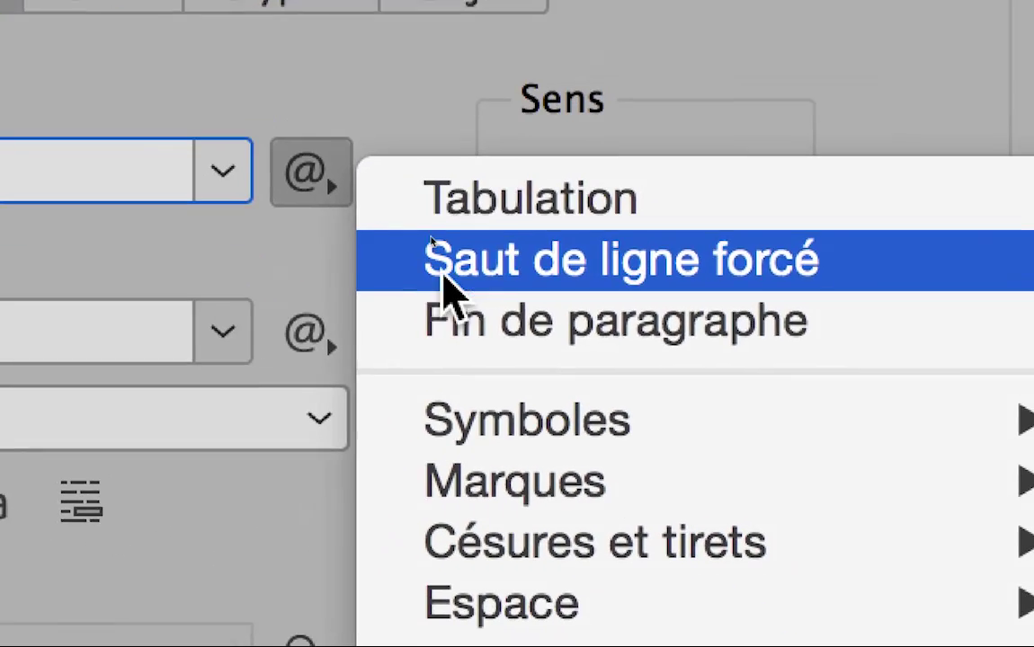
{"action": "left_click", "coordinate": [450, 316]}
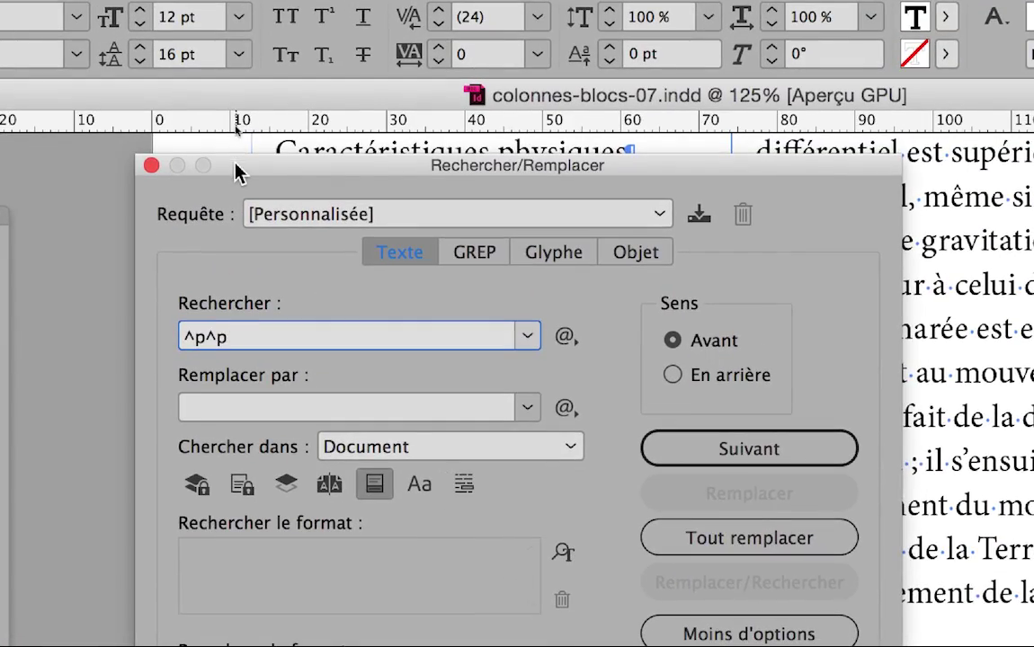
Compare the search with the empty paragraph in the text and set the replacement to one end-of-paragraph character (^p).
{"action": "left_click_drag", "start_coordinate": [239, 171], "coordinate": [738, 312]}
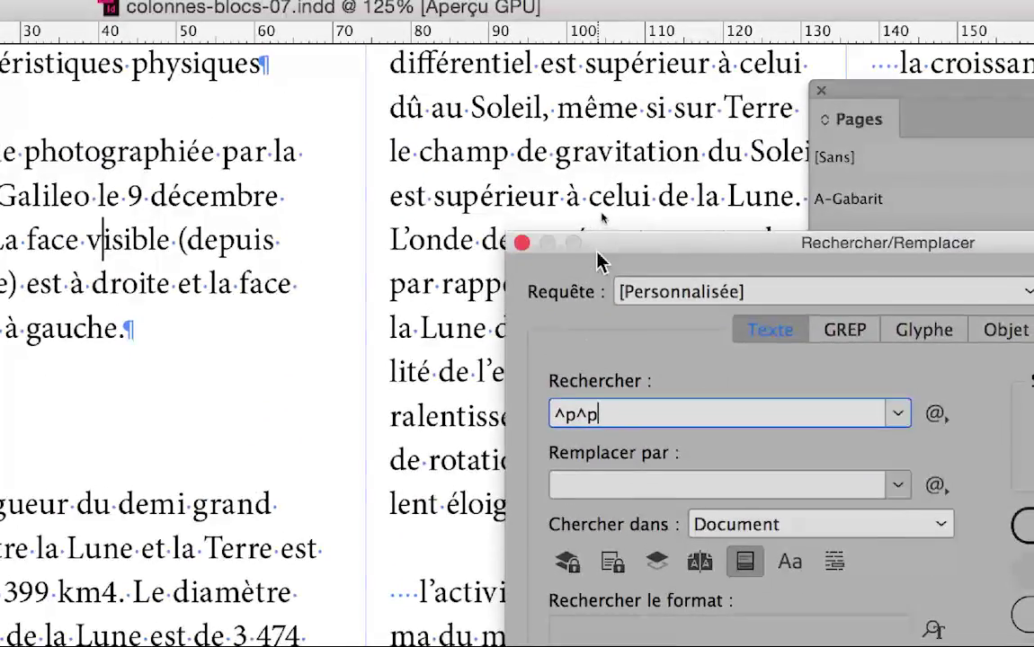
{"action": "left_click_drag", "start_coordinate": [600, 261], "coordinate": [418, 211]}
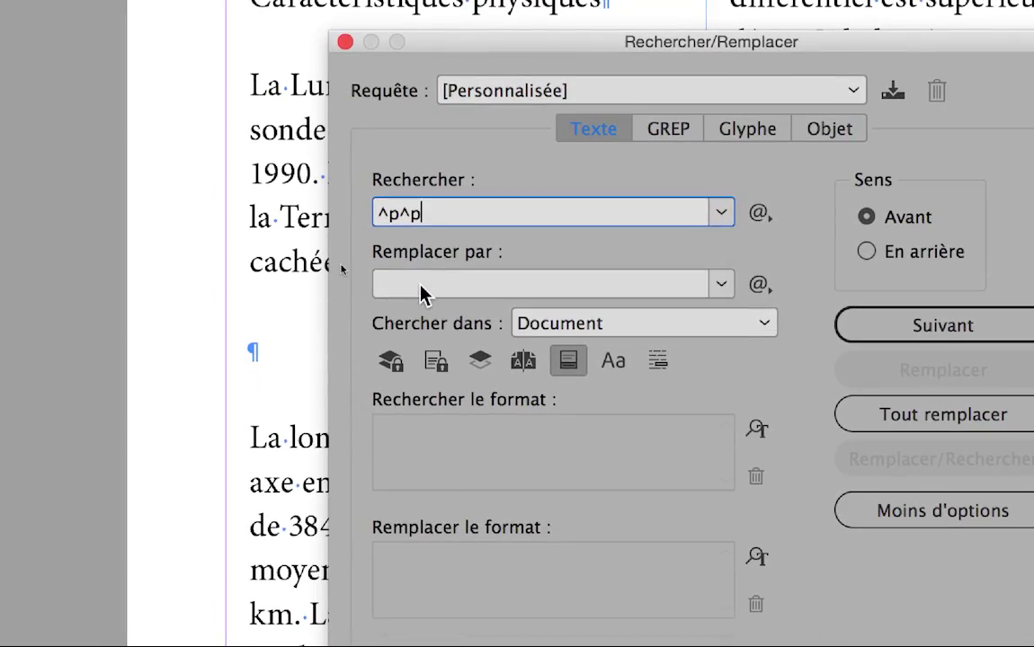
{"action": "left_click", "coordinate": [423, 446]}
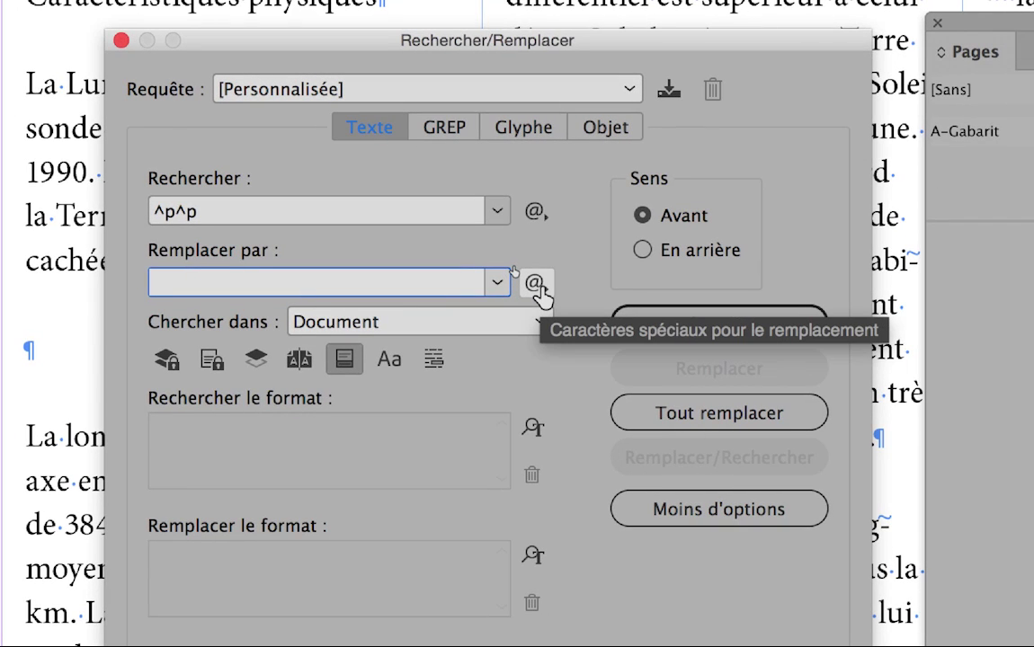
{"action": "left_click", "coordinate": [535, 284]}
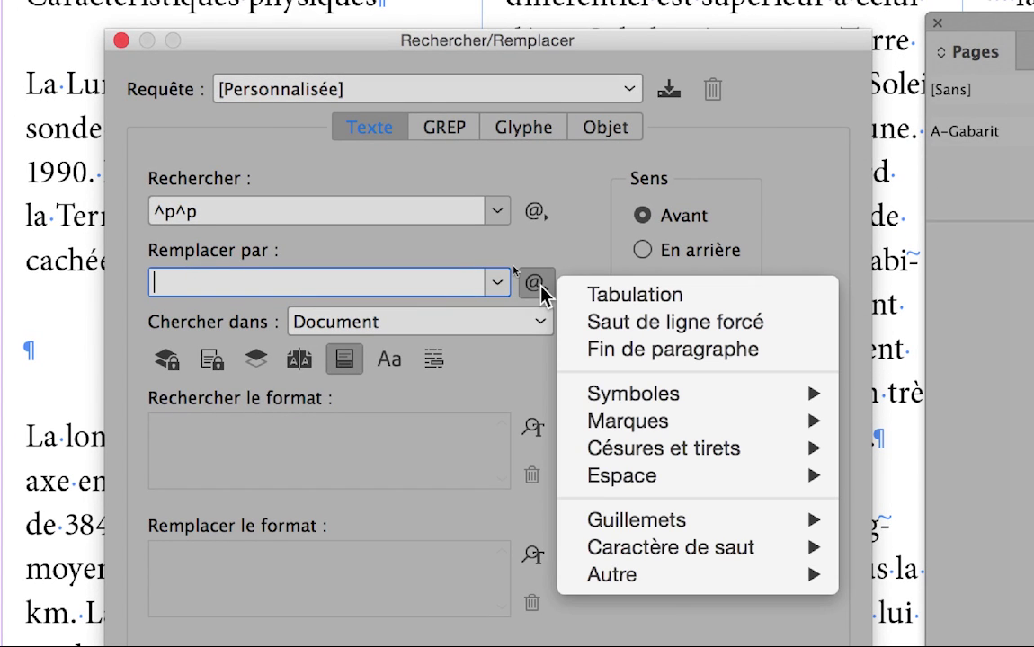
{"action": "left_click", "coordinate": [323, 284]}
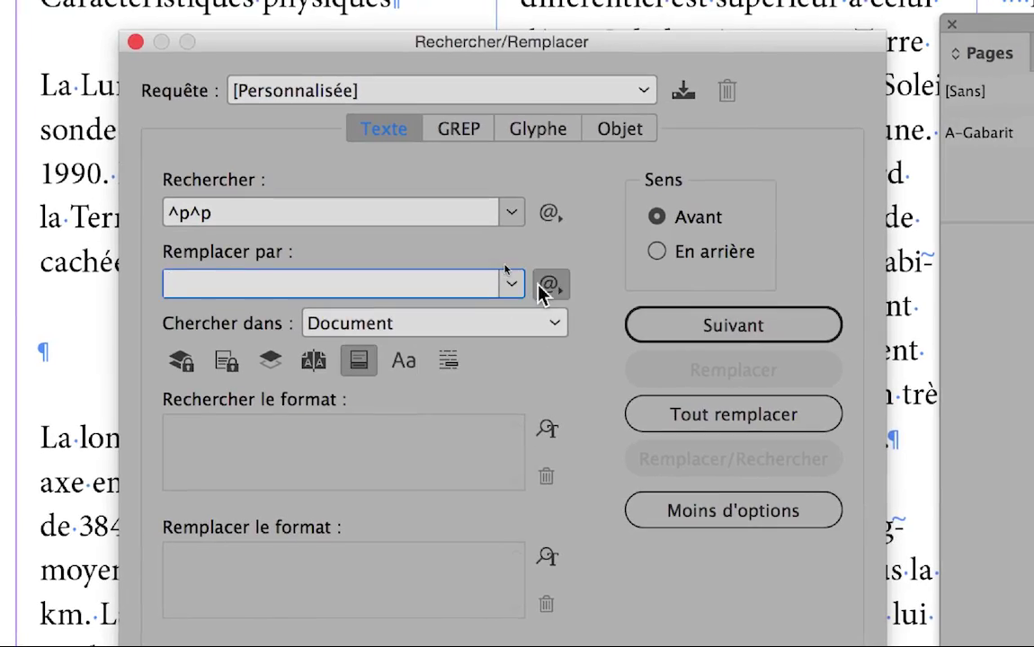
{"action": "left_click", "coordinate": [698, 283]}
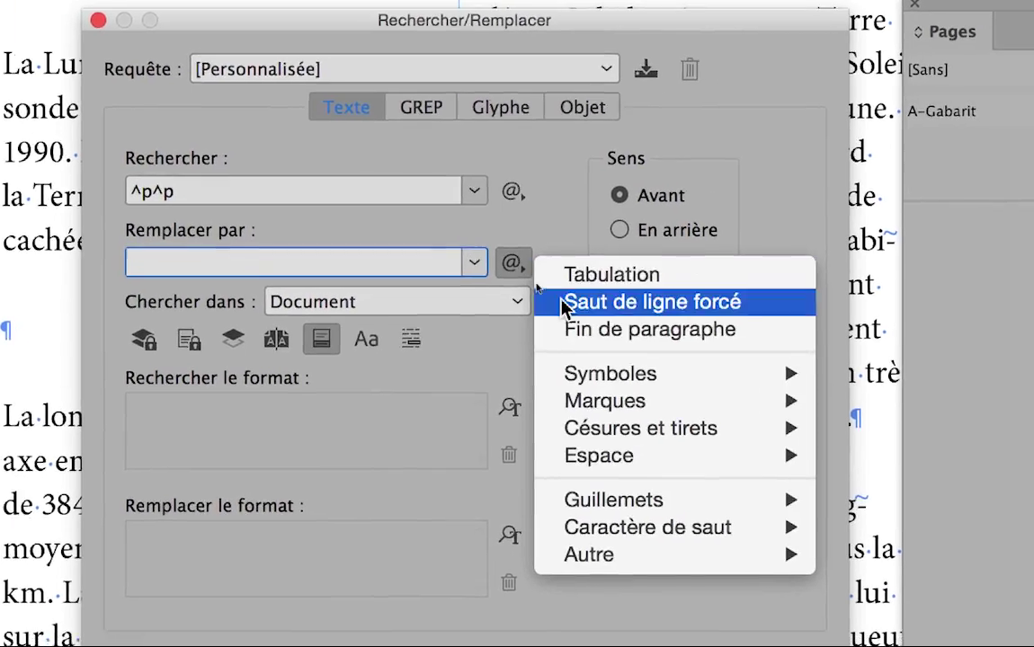
{"action": "left_click", "coordinate": [564, 311]}
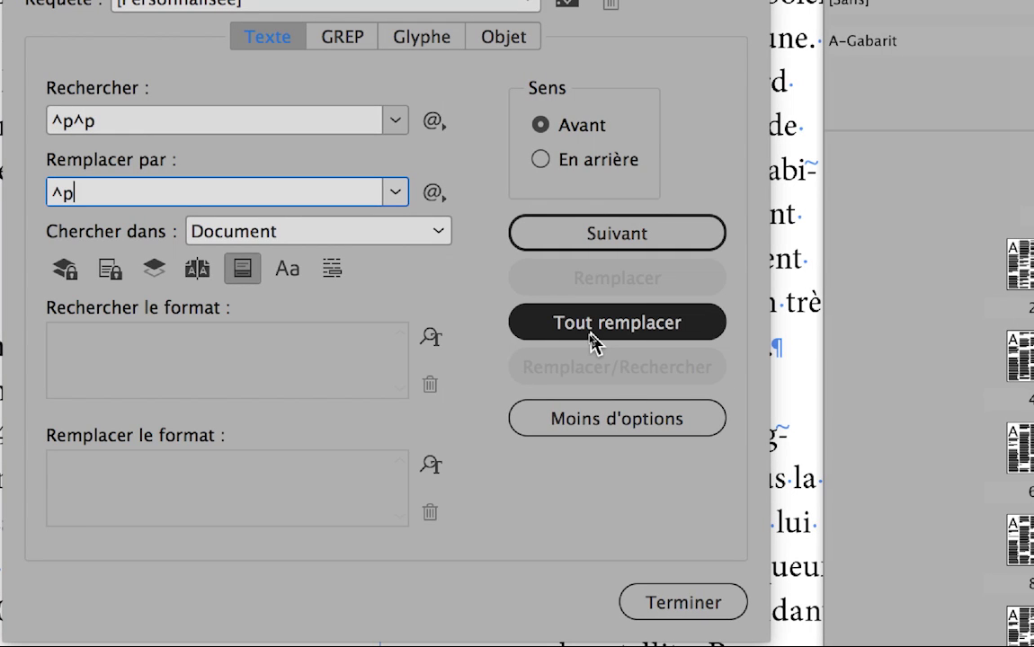
Replace all double paragraph ends in the document, close Find/Replace and check the spacing in the first column of page 1.
{"action": "left_click", "coordinate": [592, 332]}
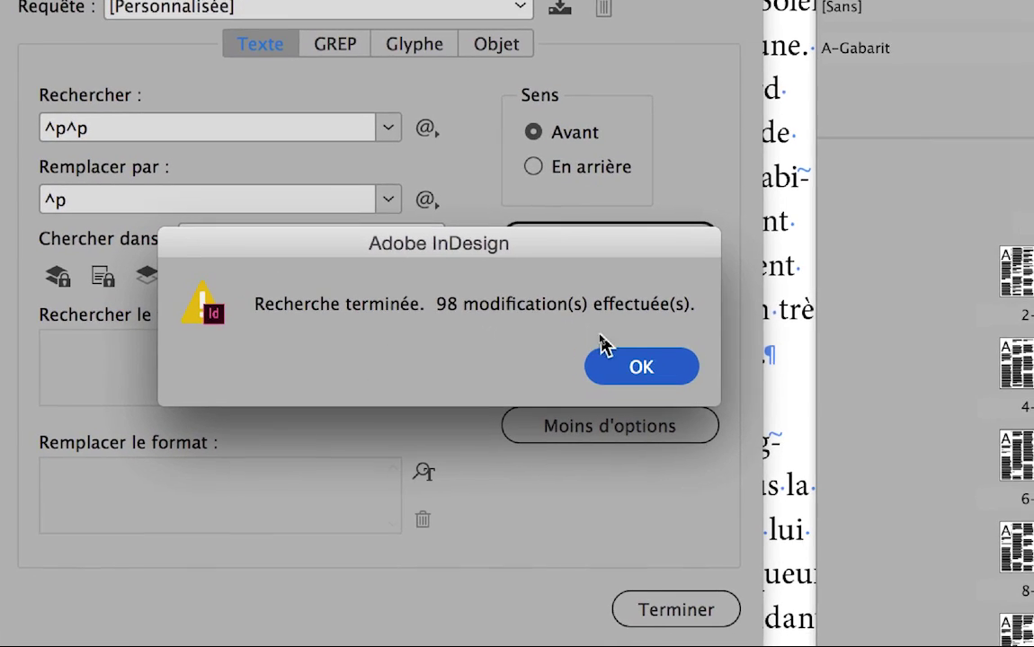
{"action": "left_click", "coordinate": [678, 367]}
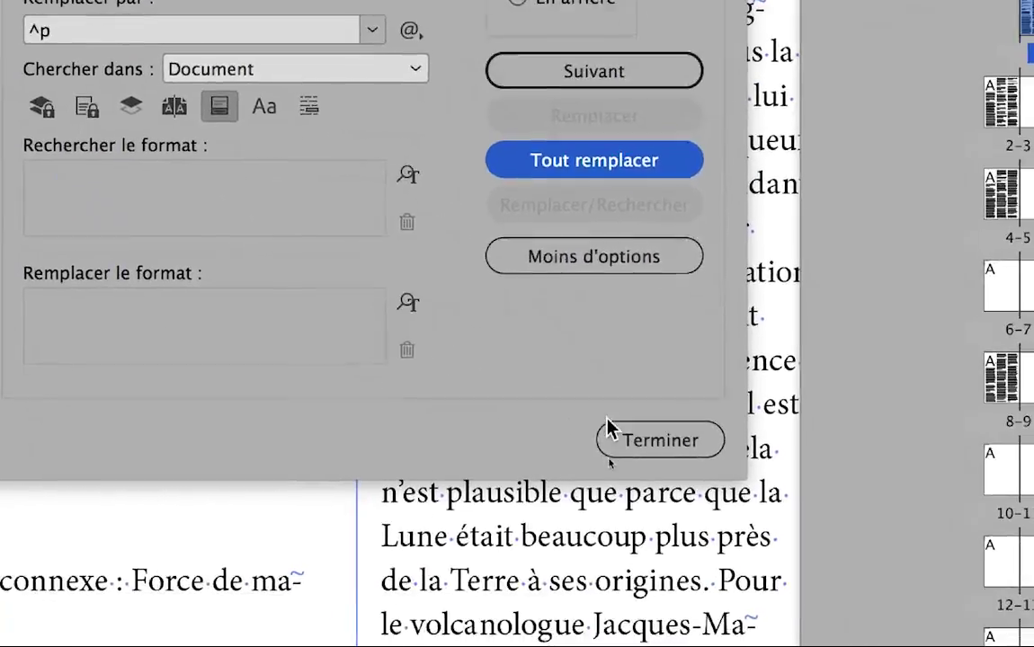
{"action": "left_click", "coordinate": [612, 433]}
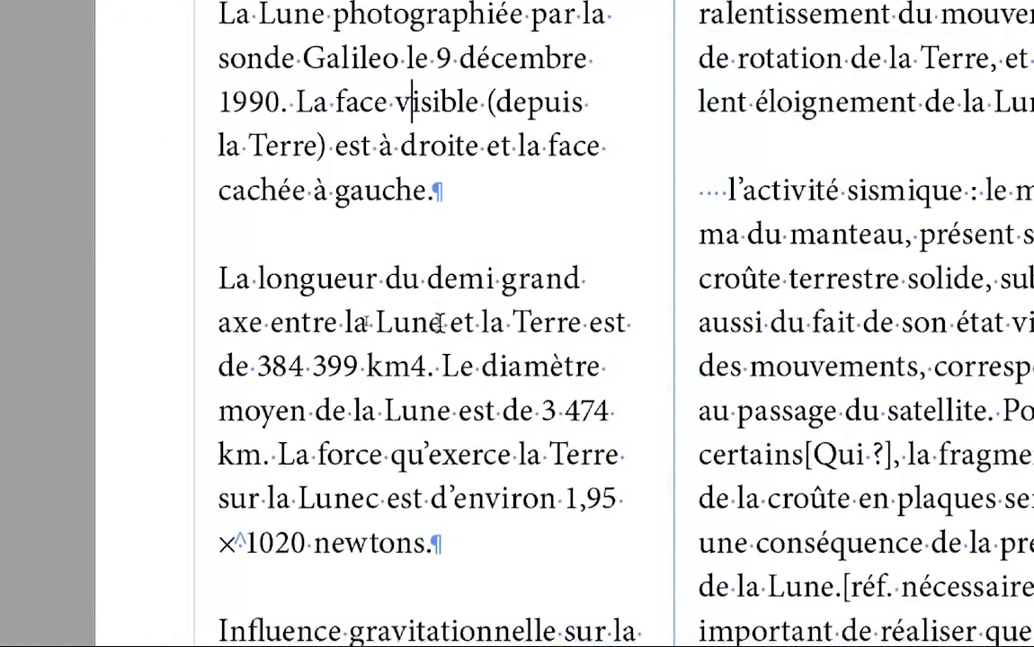
{"action": "scroll", "coordinate": [440, 315], "scroll_direction": "down", "scroll_amount": 3}
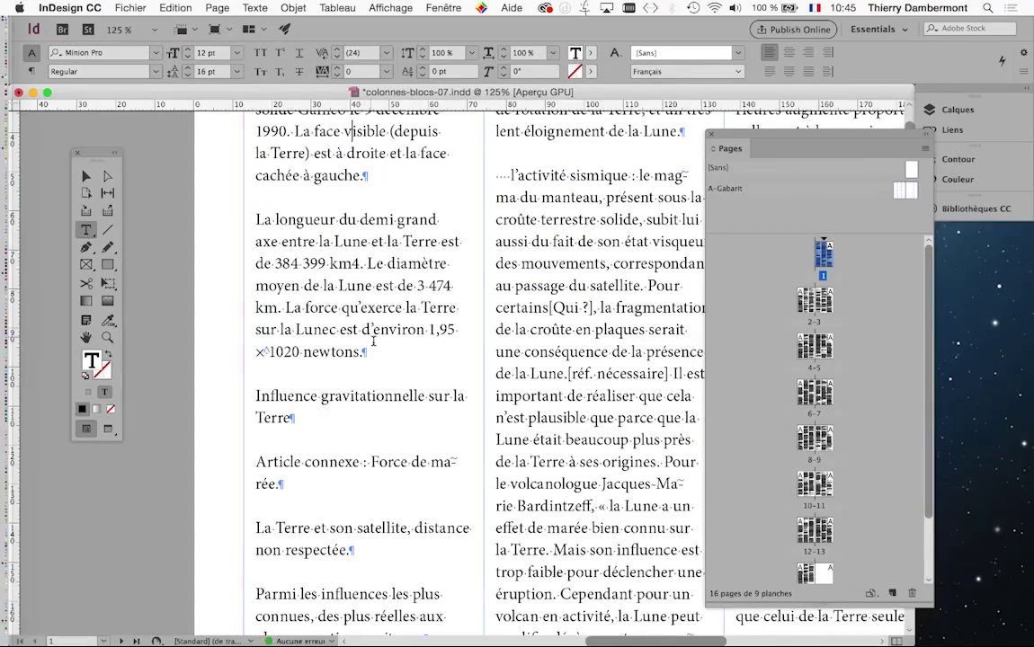
{"action": "scroll", "coordinate": [374, 341], "scroll_direction": "down", "scroll_amount": 2}
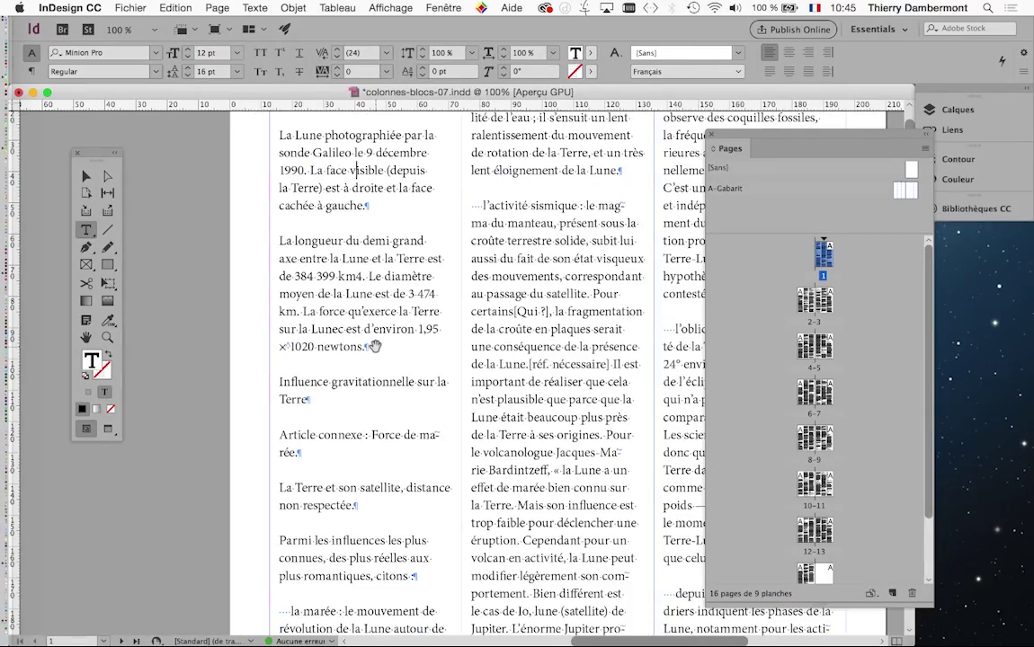
{"action": "scroll", "coordinate": [349, 397], "scroll_direction": "up", "scroll_amount": 2}
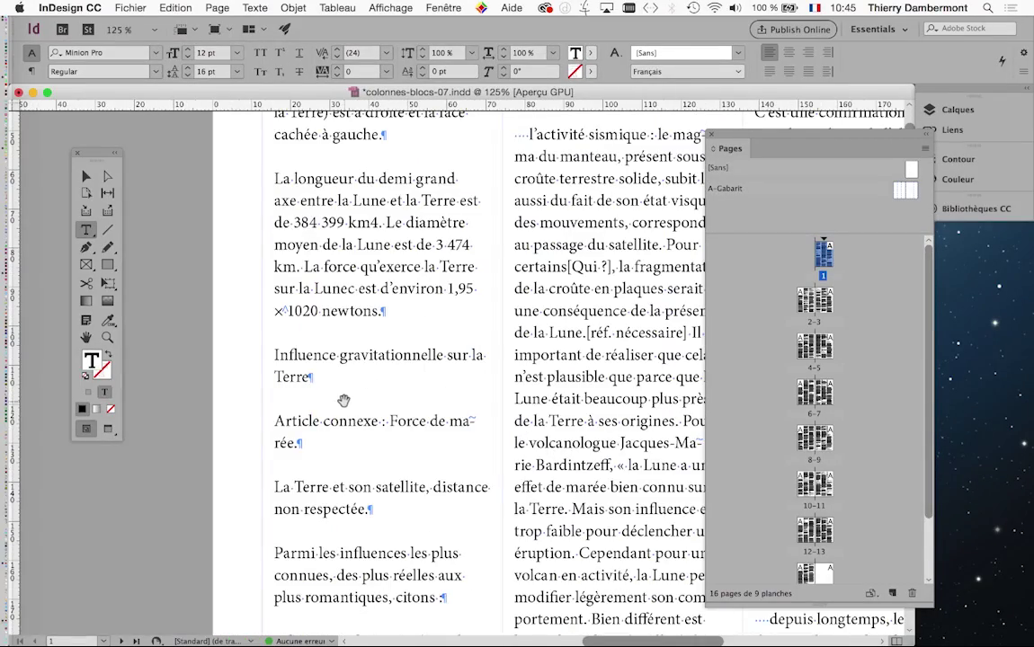
Save the document as a new version named colonnes-blocs-08.indd in the ID initiation JOUR 4 folder.
{"action": "left_click", "coordinate": [130, 8]}
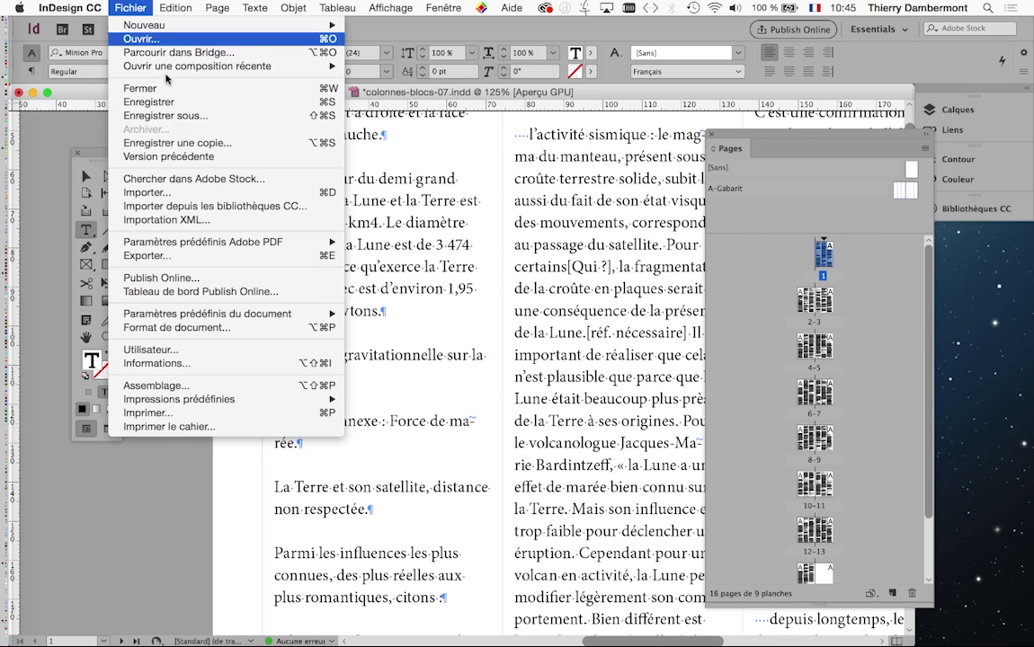
{"action": "left_click", "coordinate": [847, 126]}
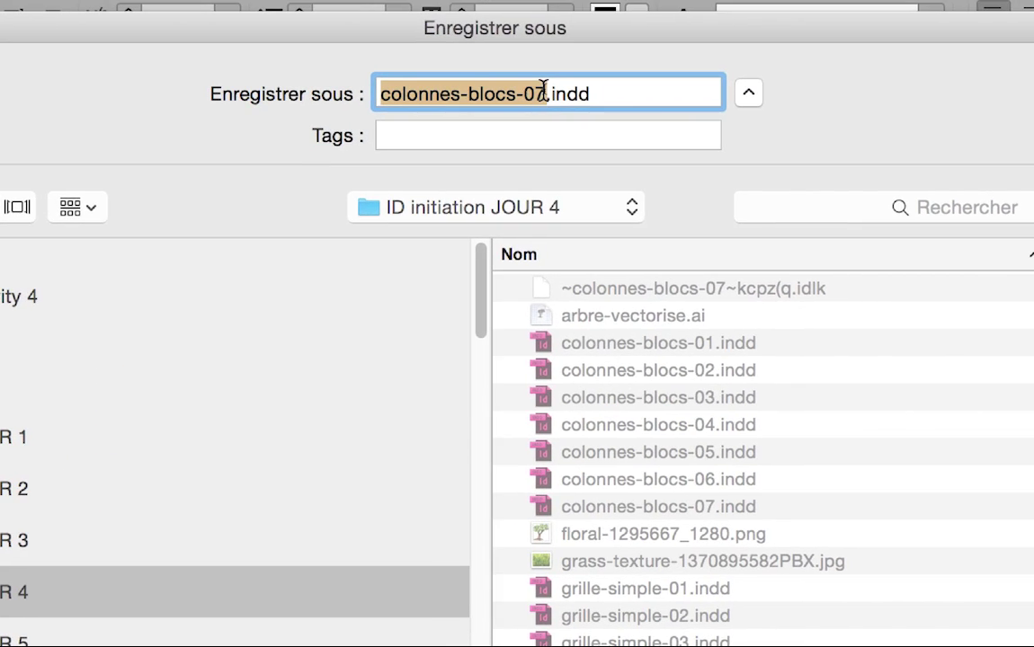
{"action": "left_click", "coordinate": [544, 91]}
{"action": "key", "text": "BackSpace"}
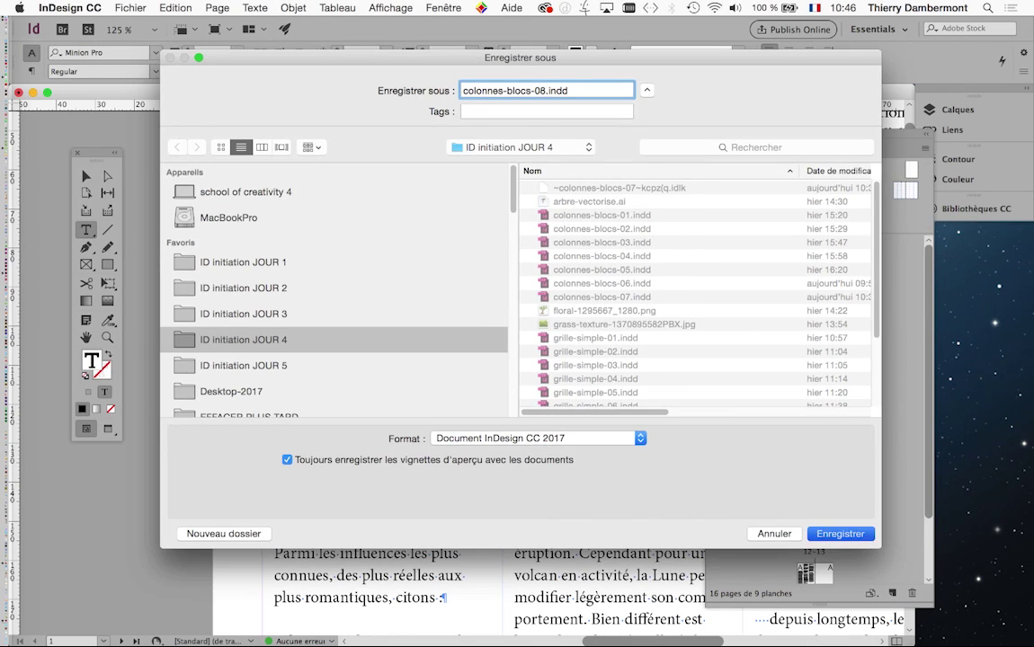
{"action": "key", "text": "Return"}
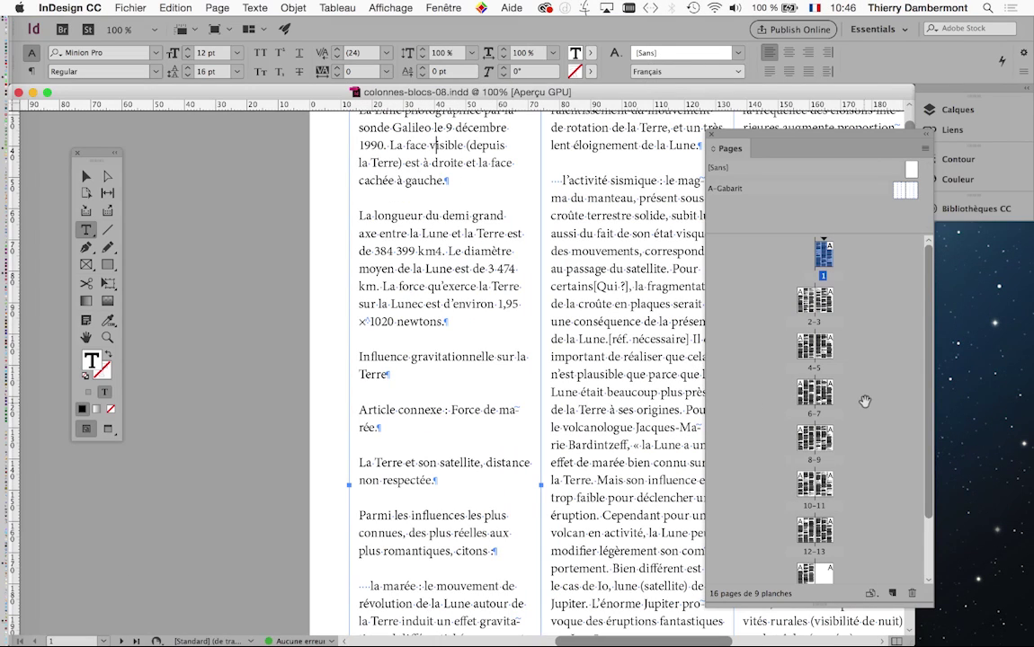
Look through the page thumbnails from page 1 to page 16 and switch to Firefox.
{"action": "scroll", "coordinate": [871, 404], "scroll_direction": "down", "scroll_amount": 3}
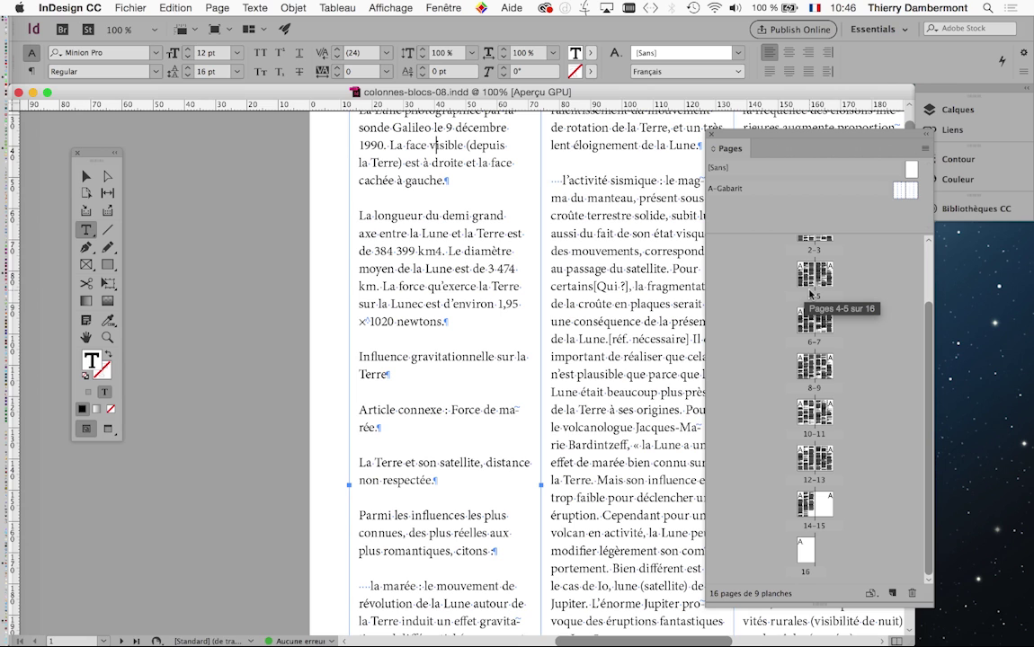
{"action": "scroll", "coordinate": [812, 293], "scroll_direction": "up", "scroll_amount": 2}
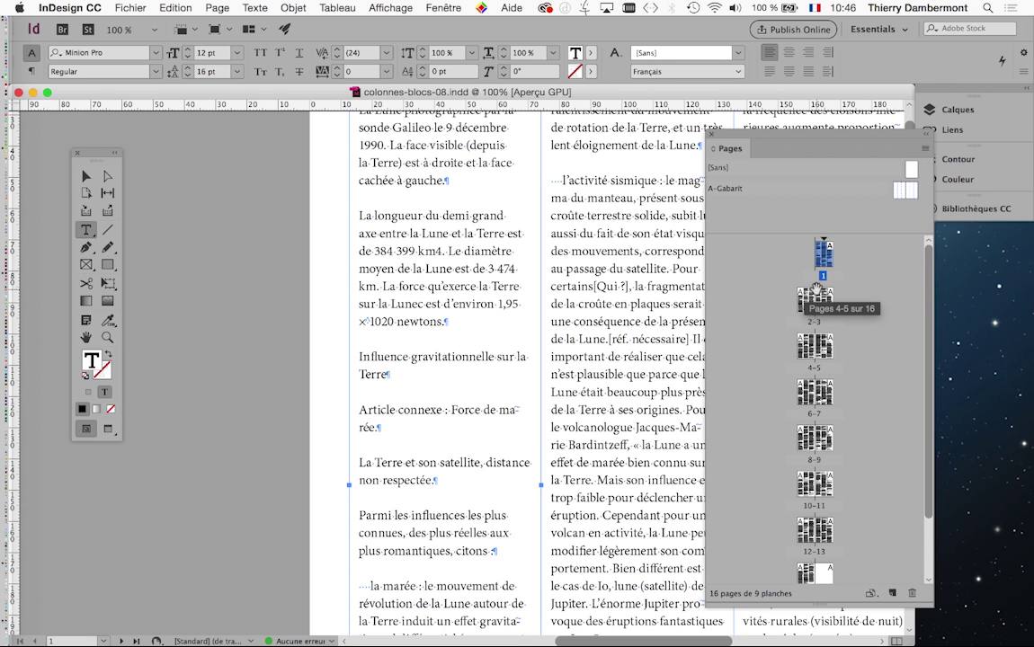
{"action": "scroll", "coordinate": [813, 286], "scroll_direction": "down", "scroll_amount": 2}
{"action": "scroll", "coordinate": [814, 288], "scroll_direction": "up", "scroll_amount": 2}
{"action": "mouse_move", "coordinate": [9, 351]}
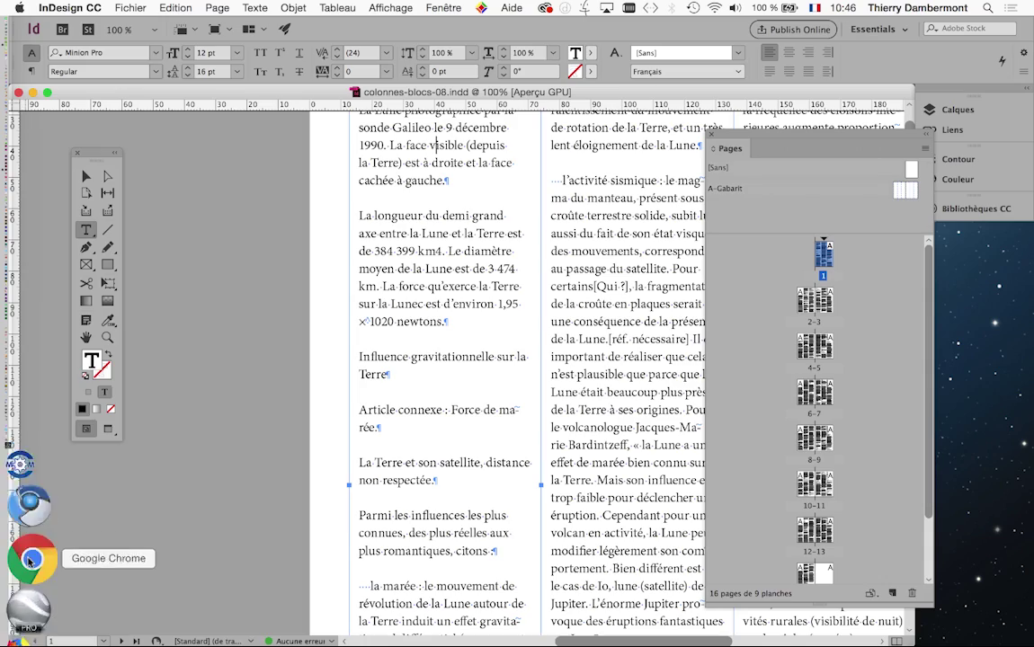
{"action": "left_click", "coordinate": [18, 614]}
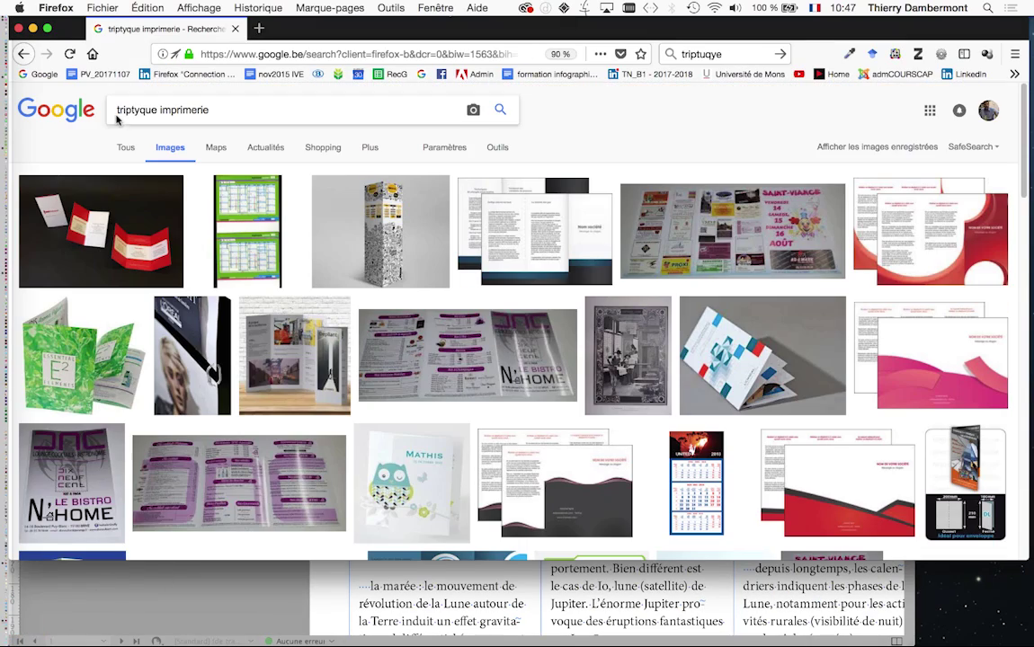